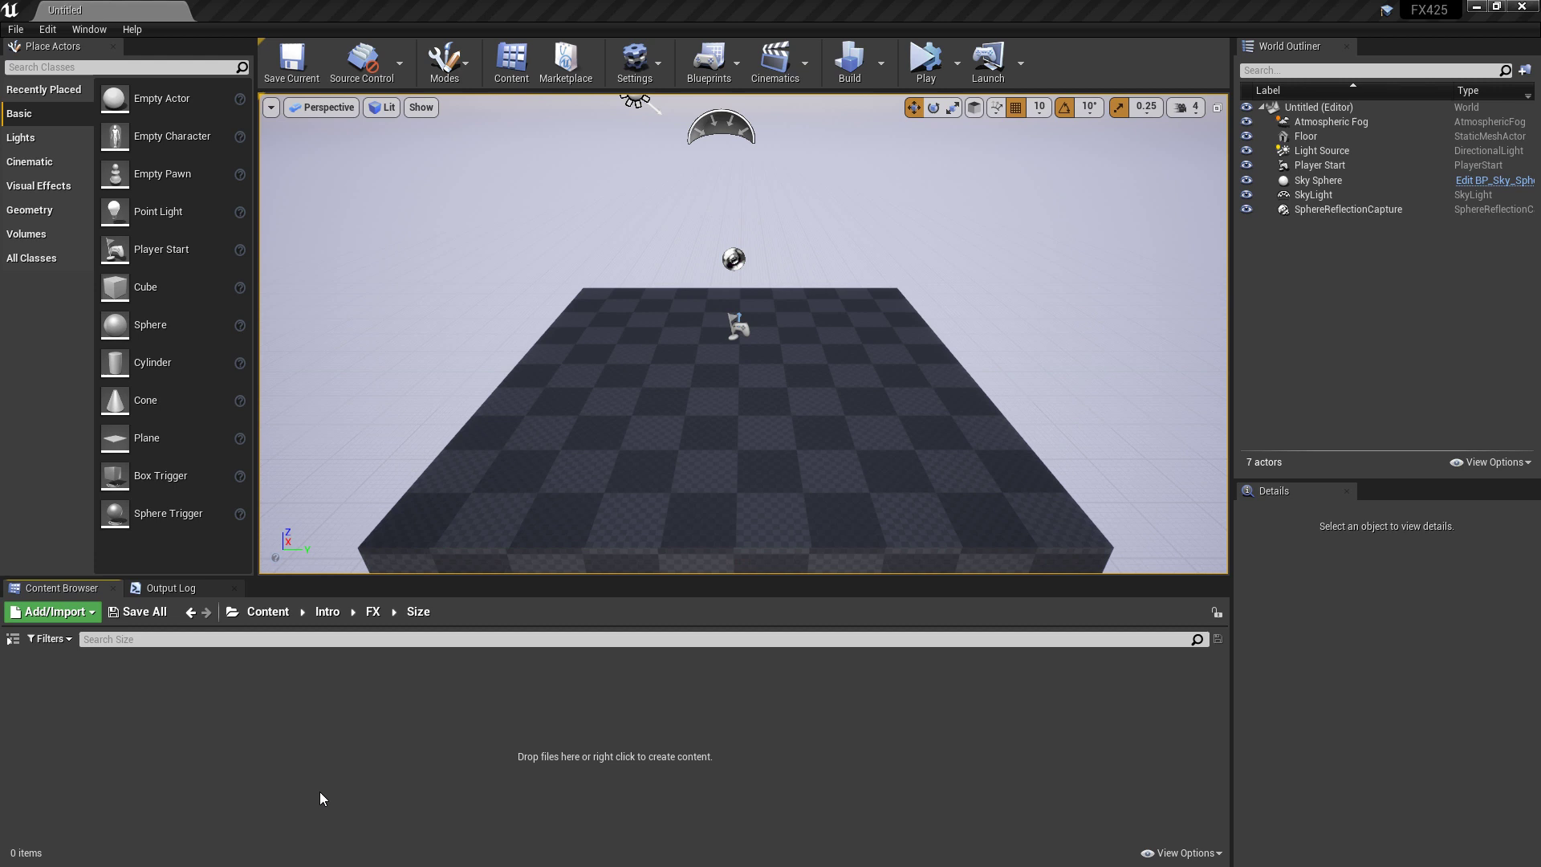
# - Create a Niagara emitter from the Empty template in the Size folder, named NE_Siiiize_01
pyautogui.rightClick(156, 725)
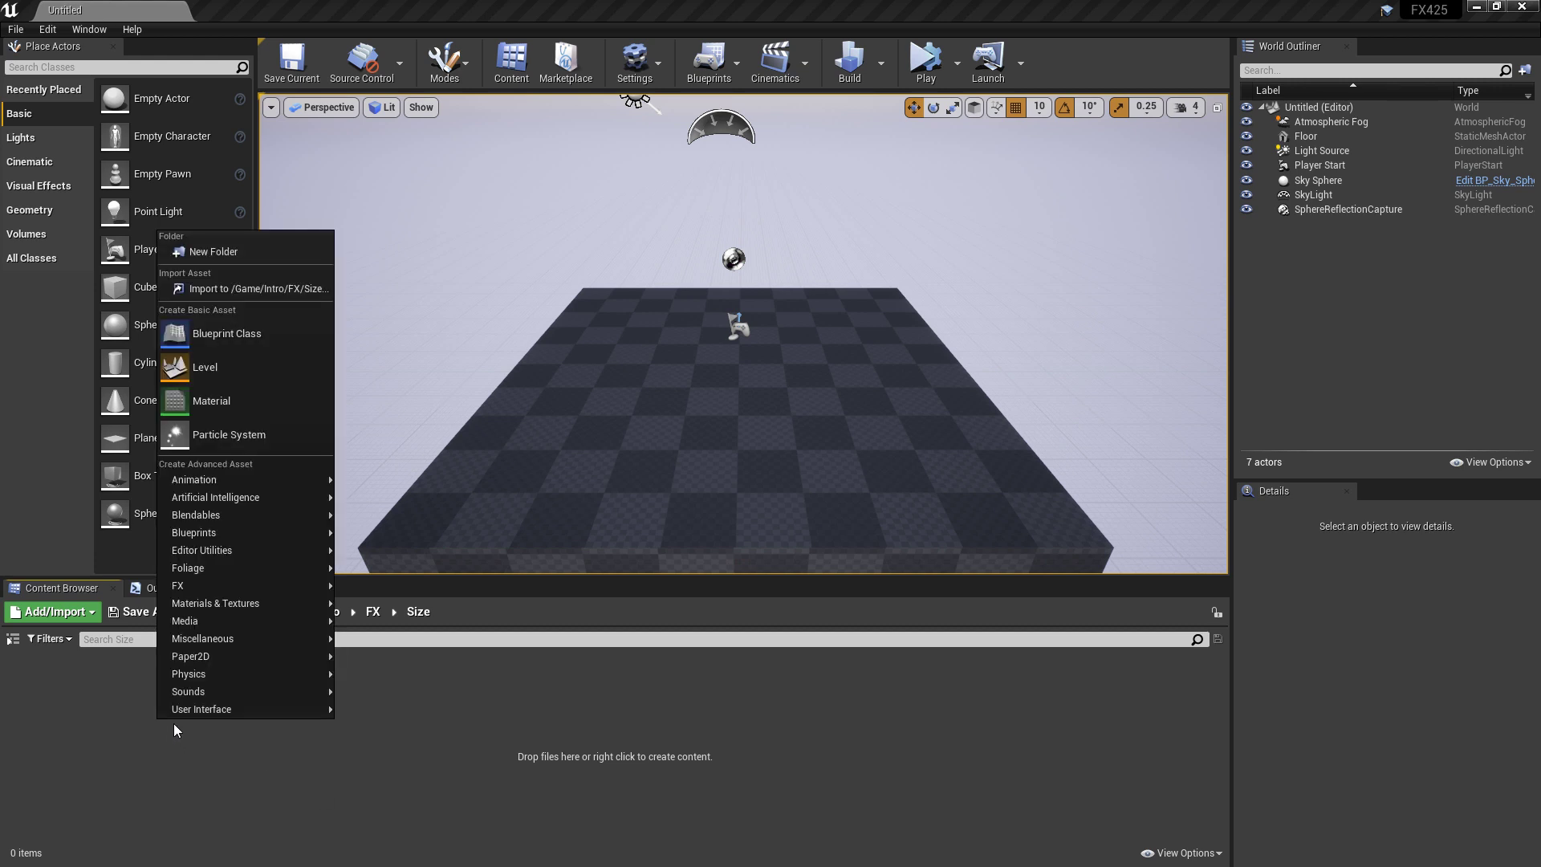
pyautogui.moveTo(214, 594)
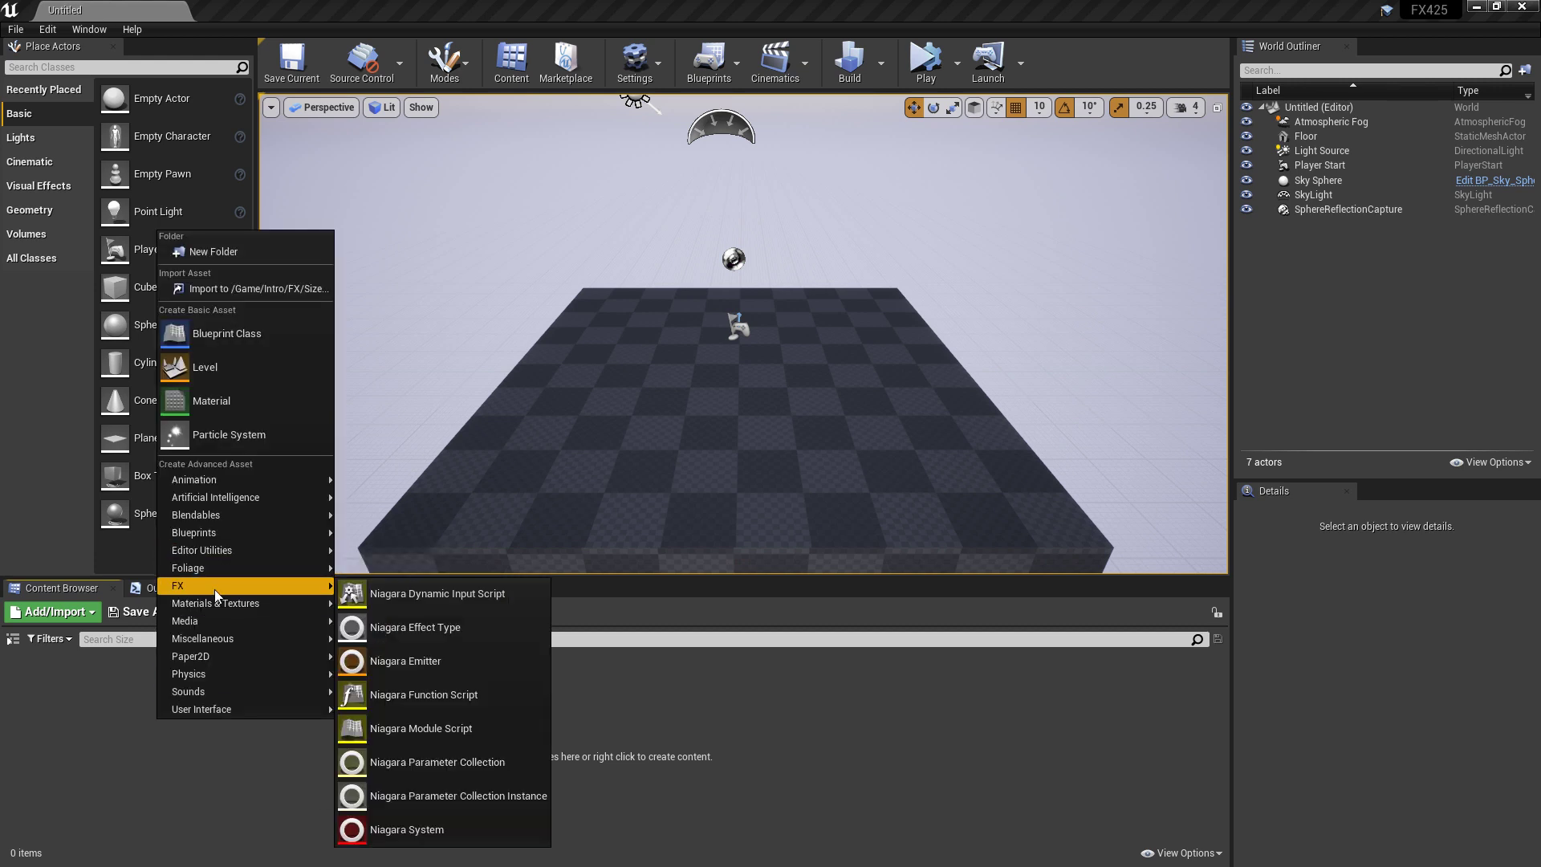
pyautogui.click(483, 665)
pyautogui.click(779, 673)
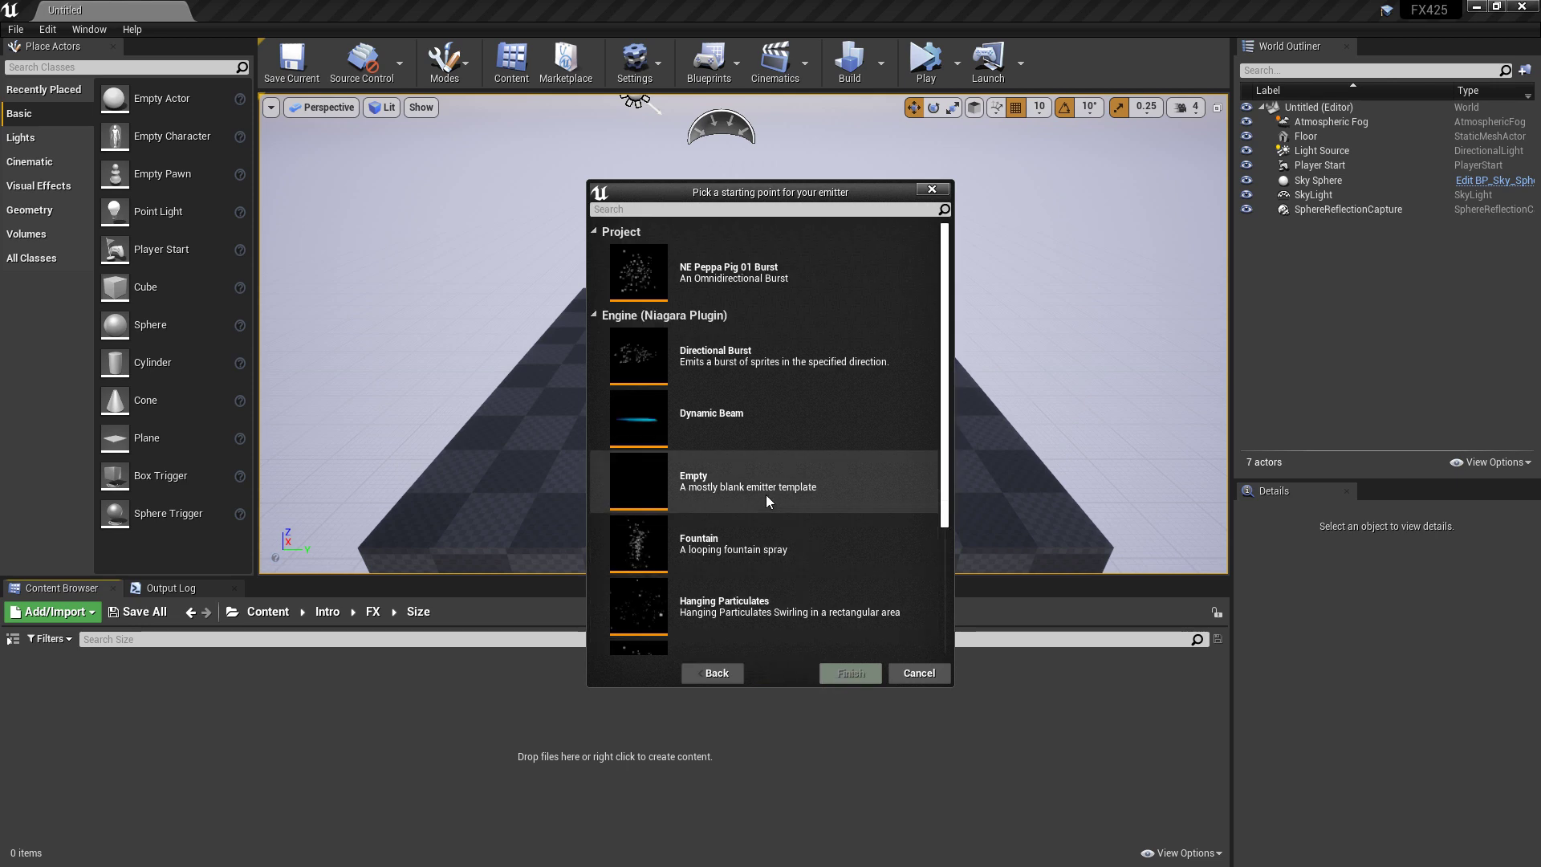
pyautogui.click(766, 492)
pyautogui.click(848, 672)
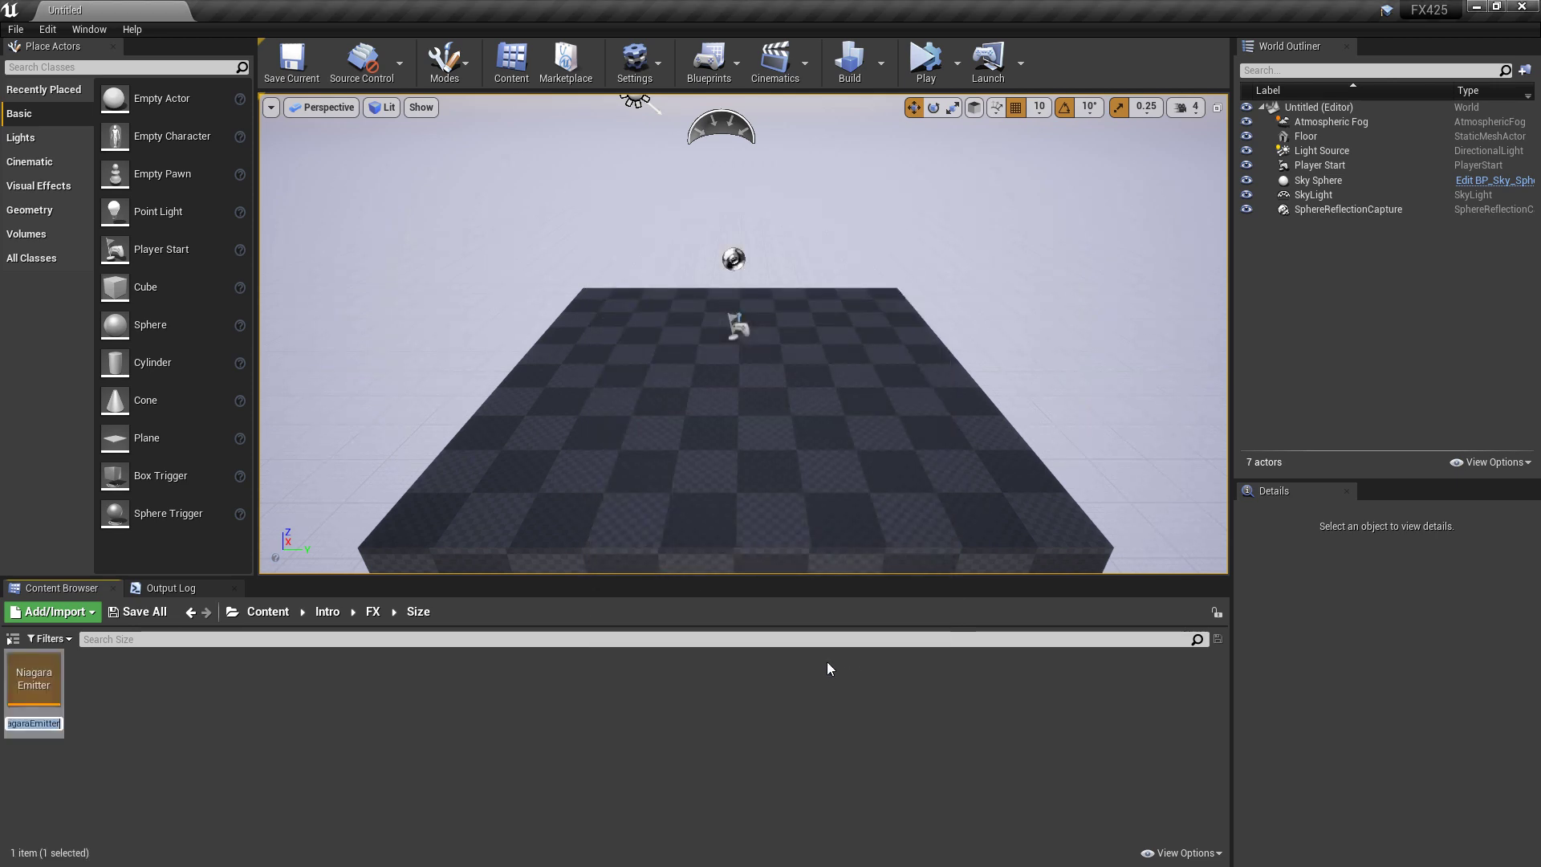
pyautogui.write('NE_Siiiize_01')
pyautogui.press('Return')
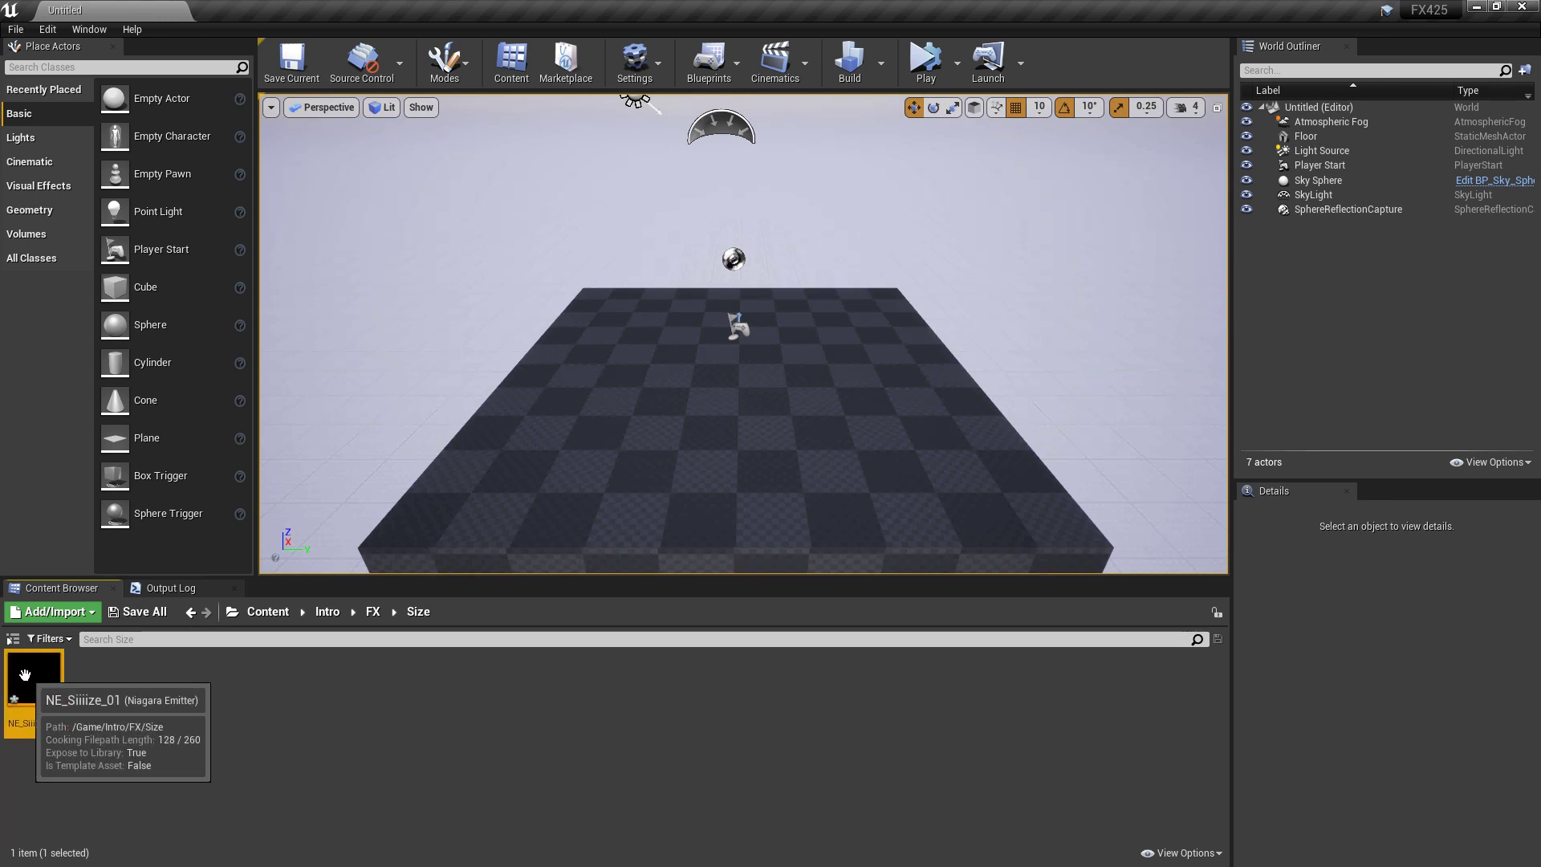
# - Open NE_Siiiize_01, add a Spawn Rate module of 10 under Emitter Update, and save
pyautogui.doubleClick(24, 674)
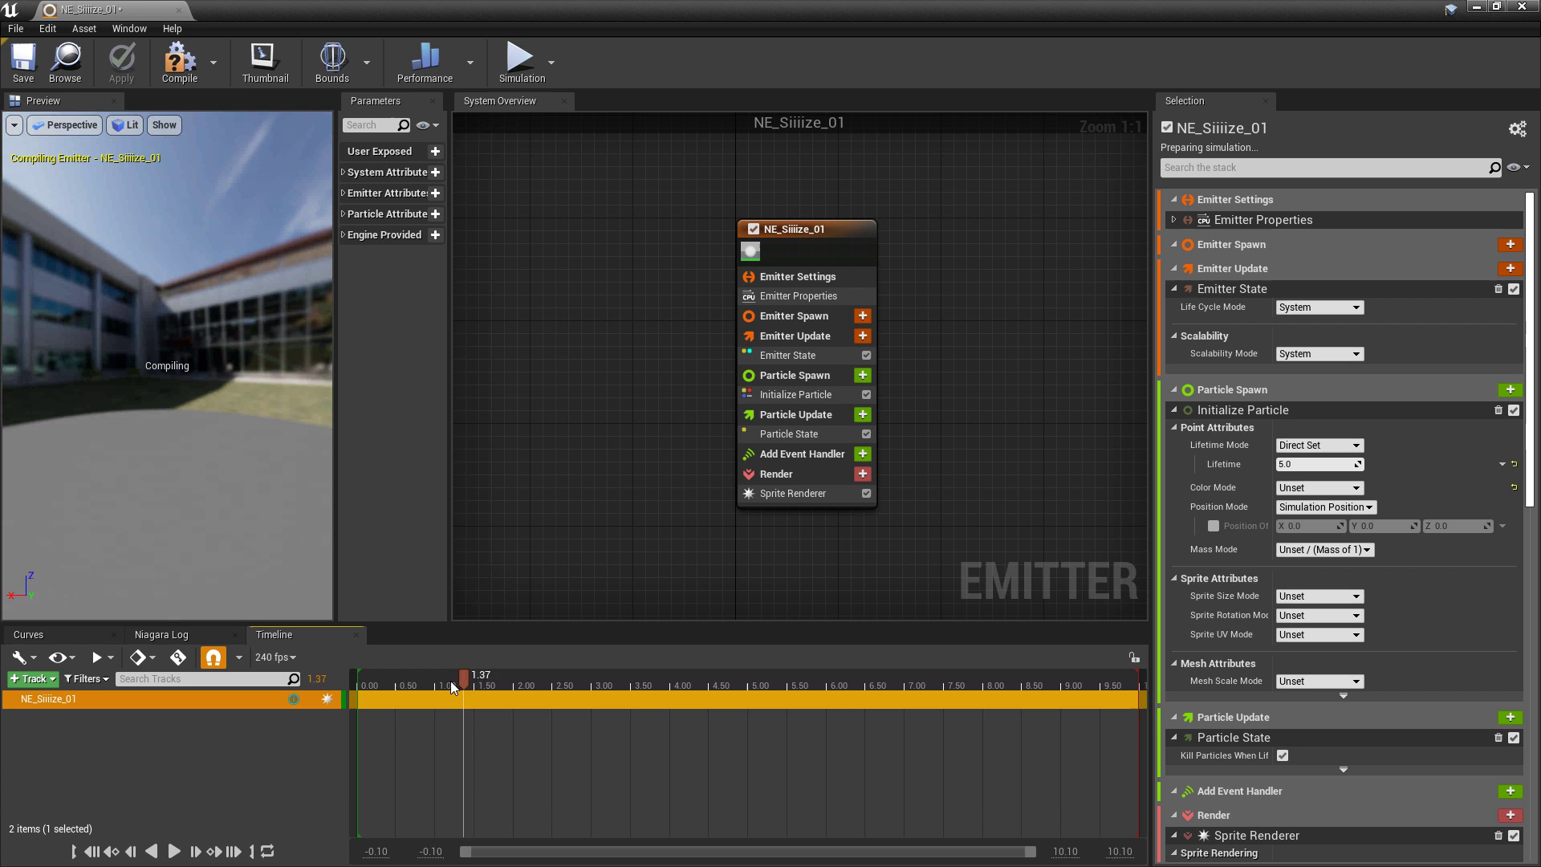
pyautogui.click(448, 684)
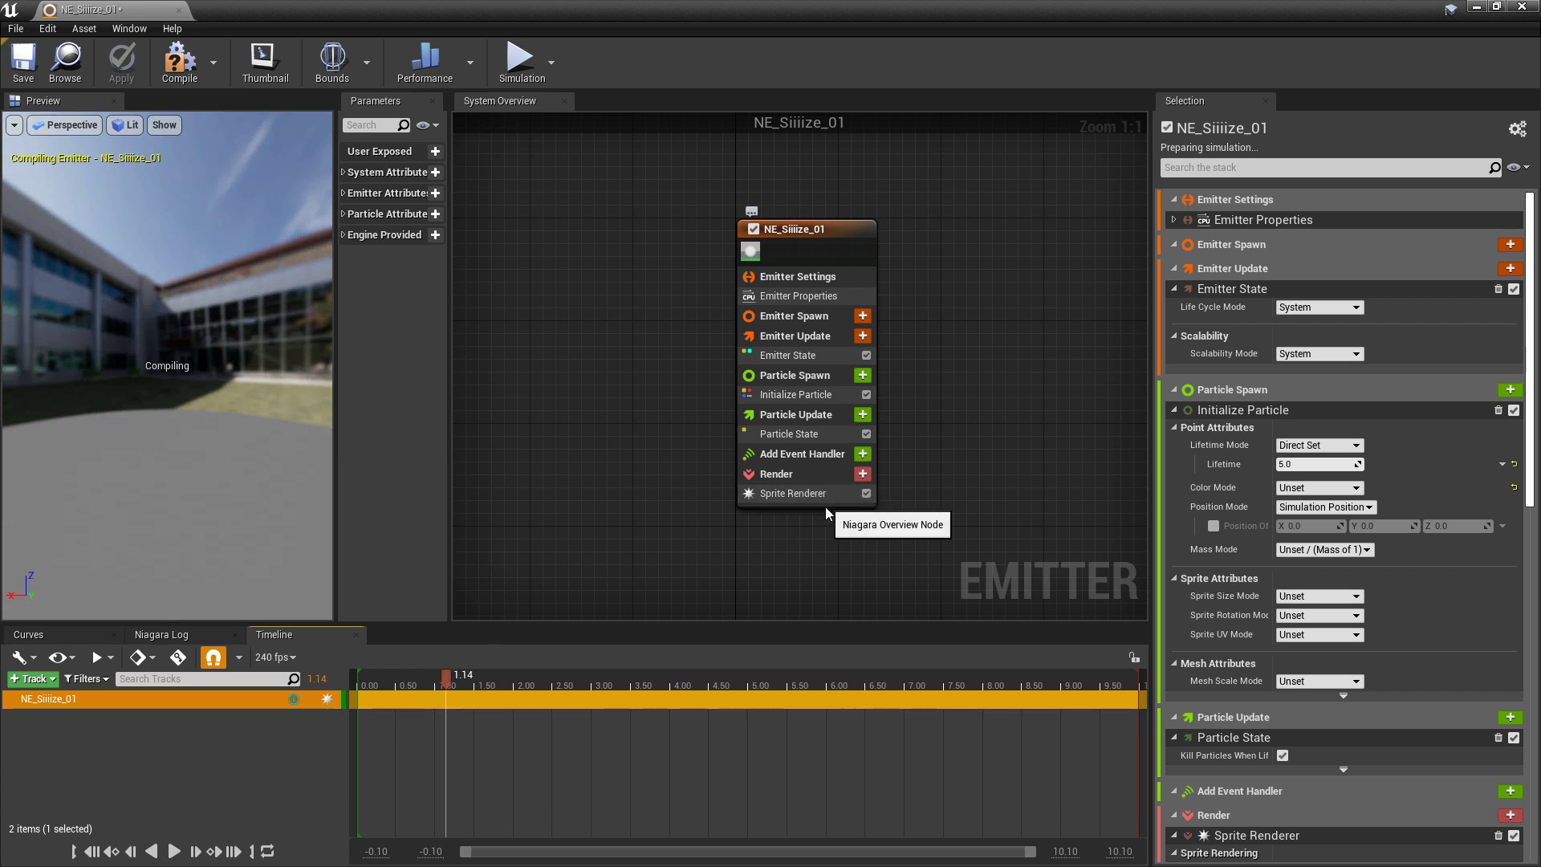
pyautogui.click(863, 336)
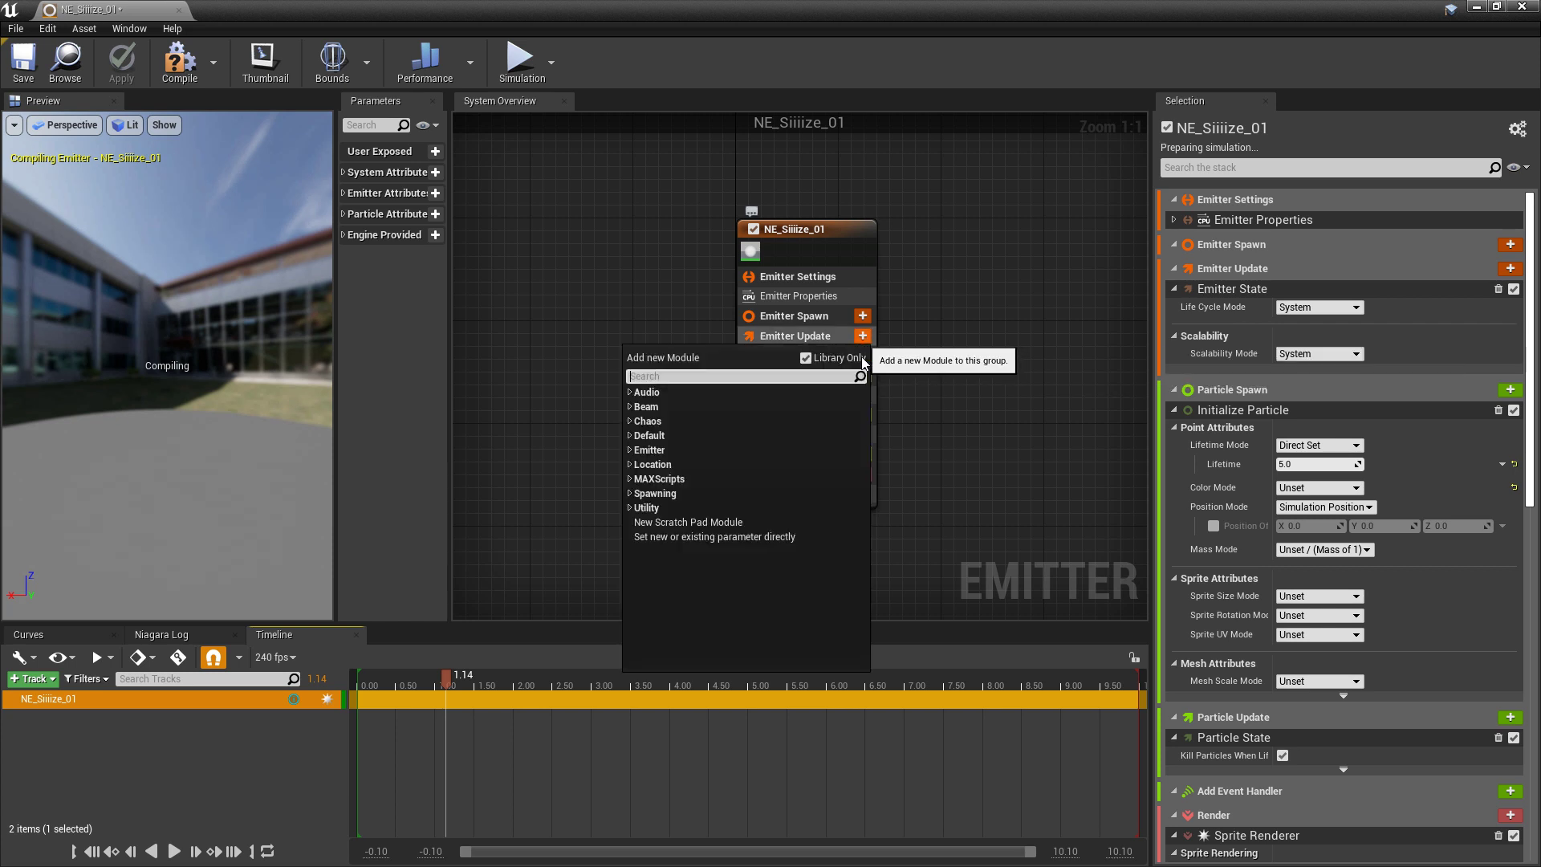
pyautogui.write('spawn')
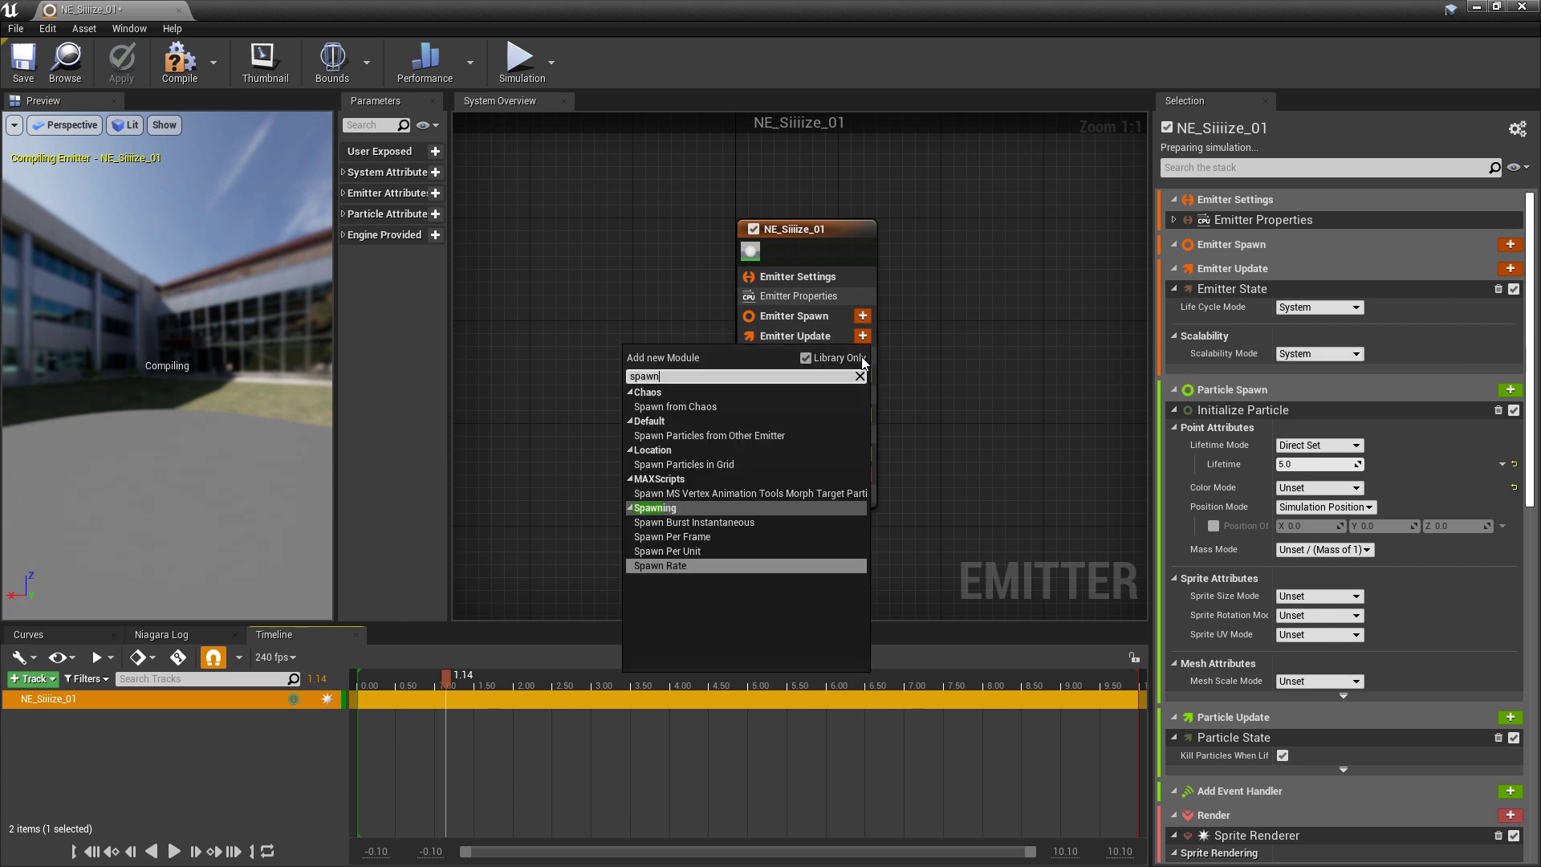
pyautogui.press('Return')
pyautogui.click(1316, 218)
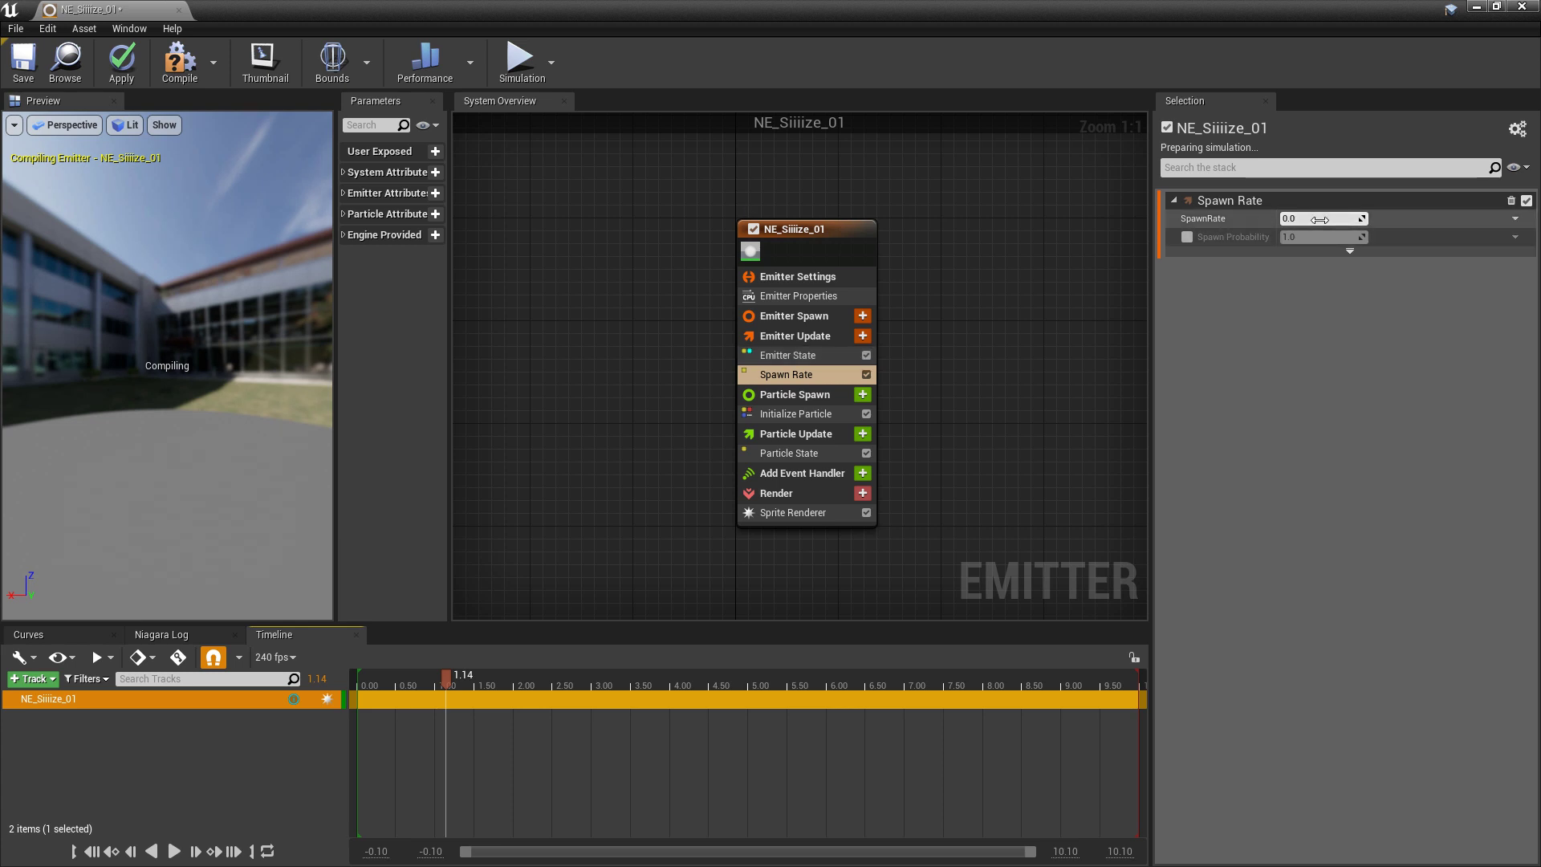
pyautogui.write('10')
pyautogui.press('Return')
pyautogui.click(18, 68)
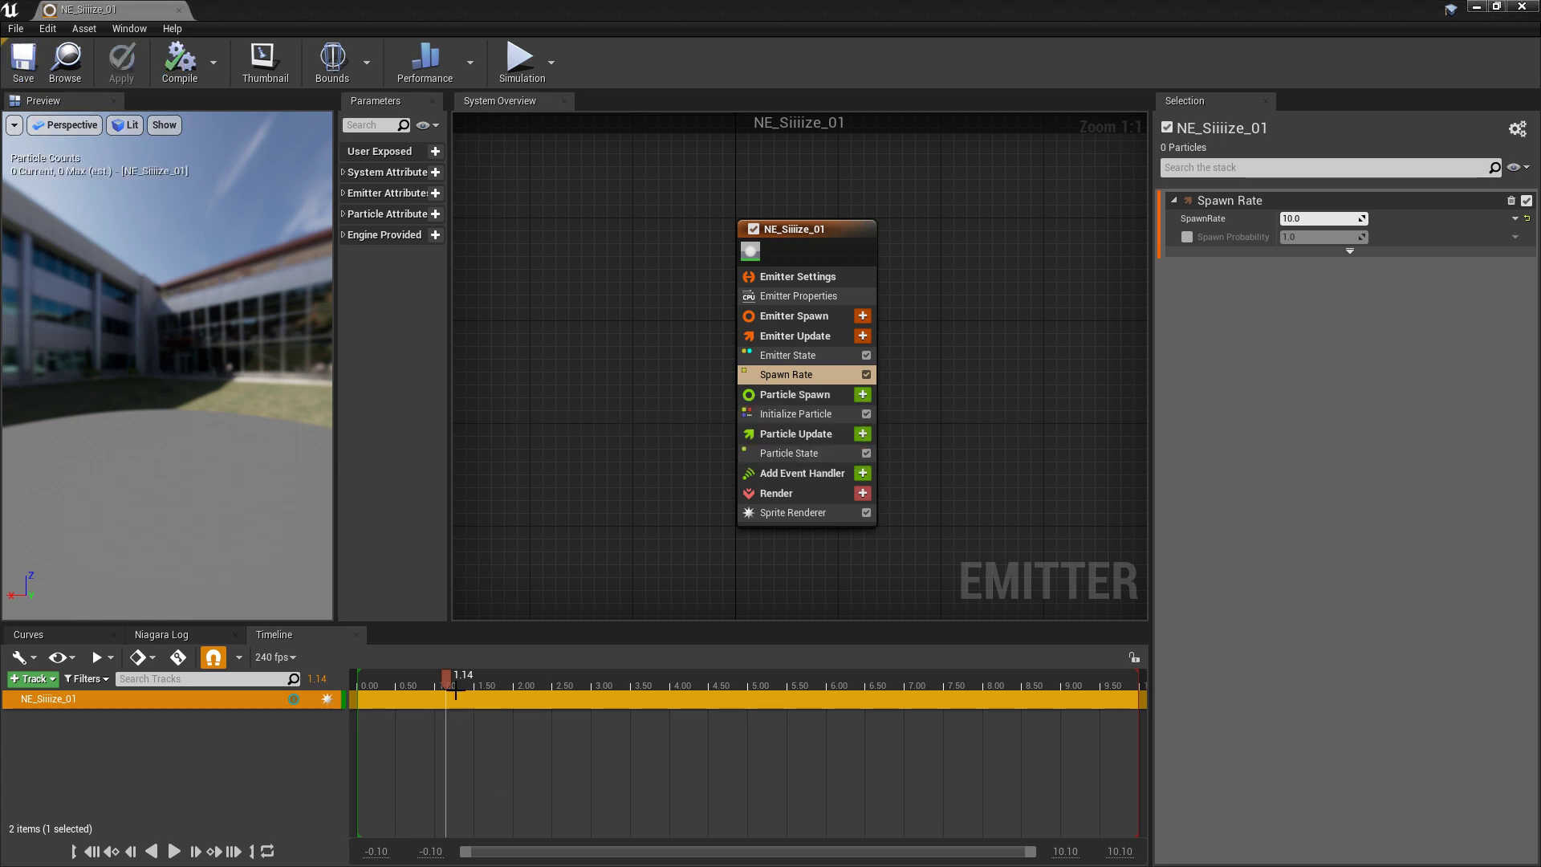
# - Add an Add Velocity module to Particle Update, plus its Solve Forces and Velocity dependency
pyautogui.click(516, 682)
pyautogui.press('space')
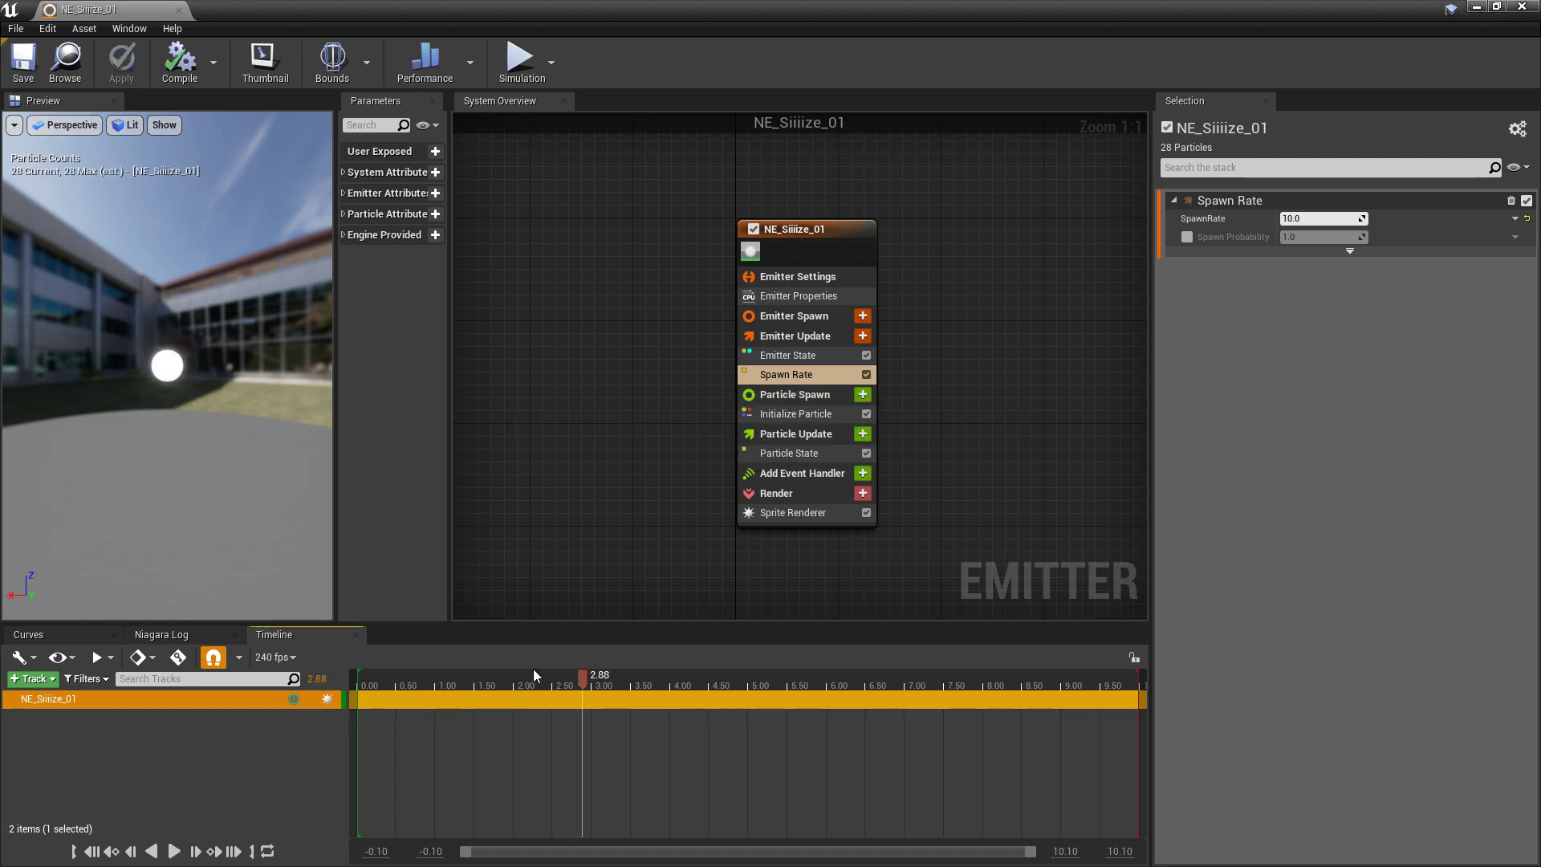
pyautogui.click(863, 435)
pyautogui.write('add')
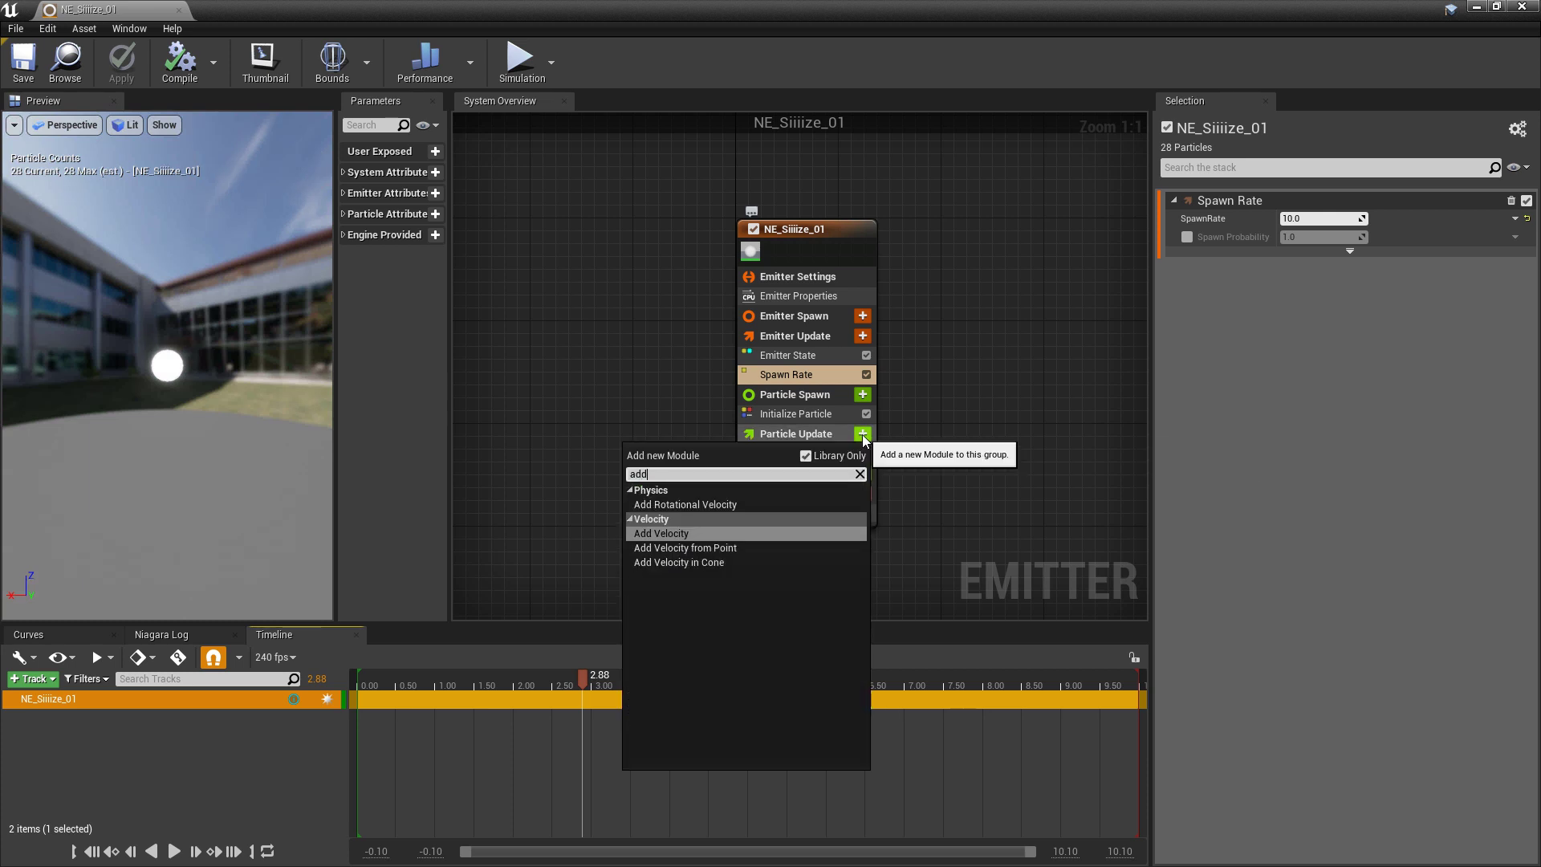
pyautogui.click(703, 533)
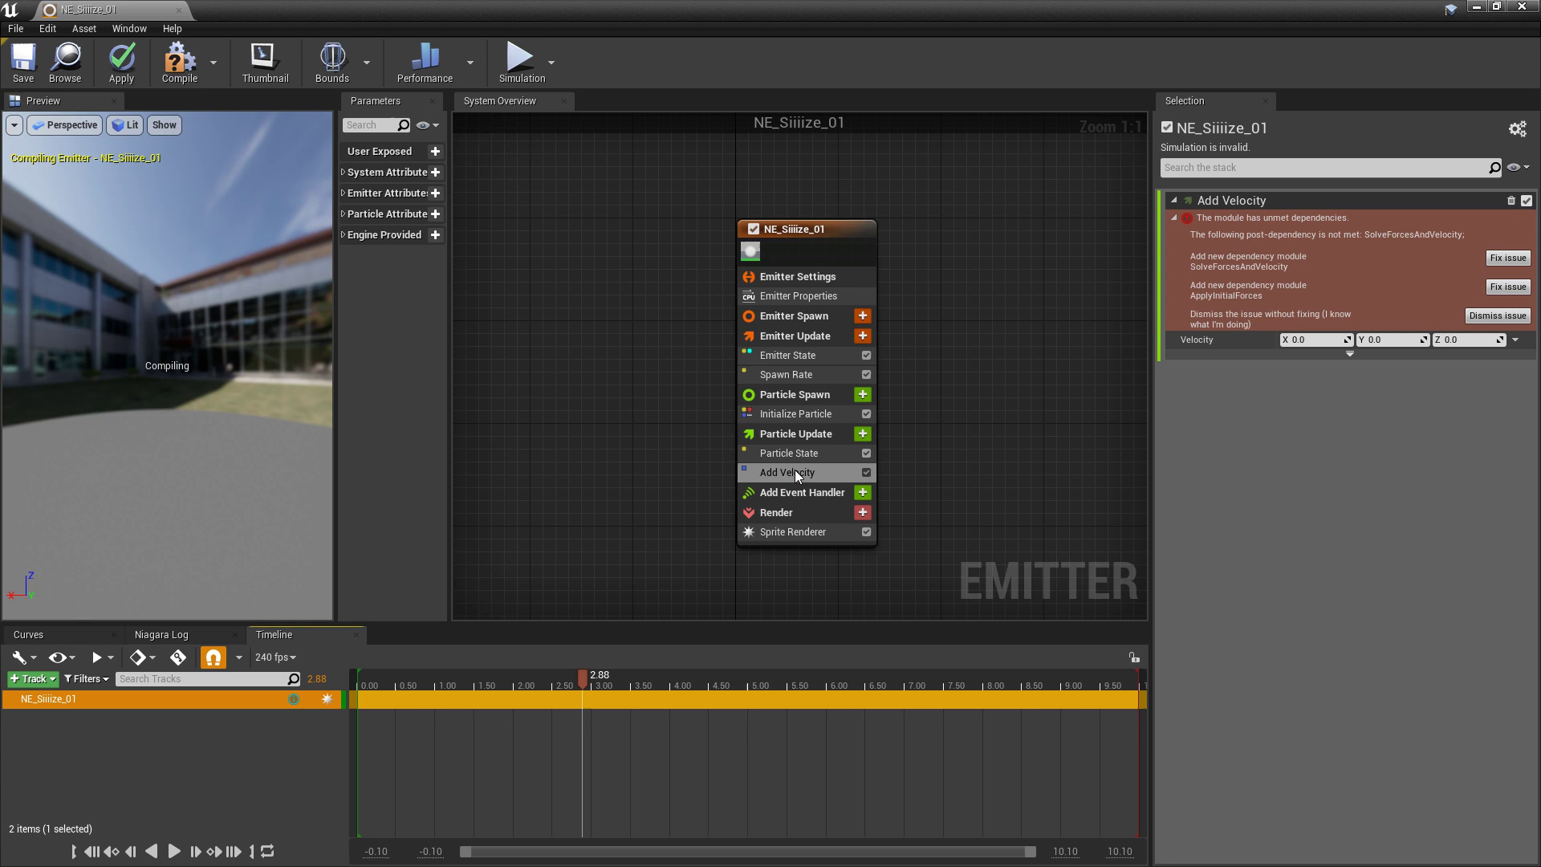
pyautogui.click(1500, 257)
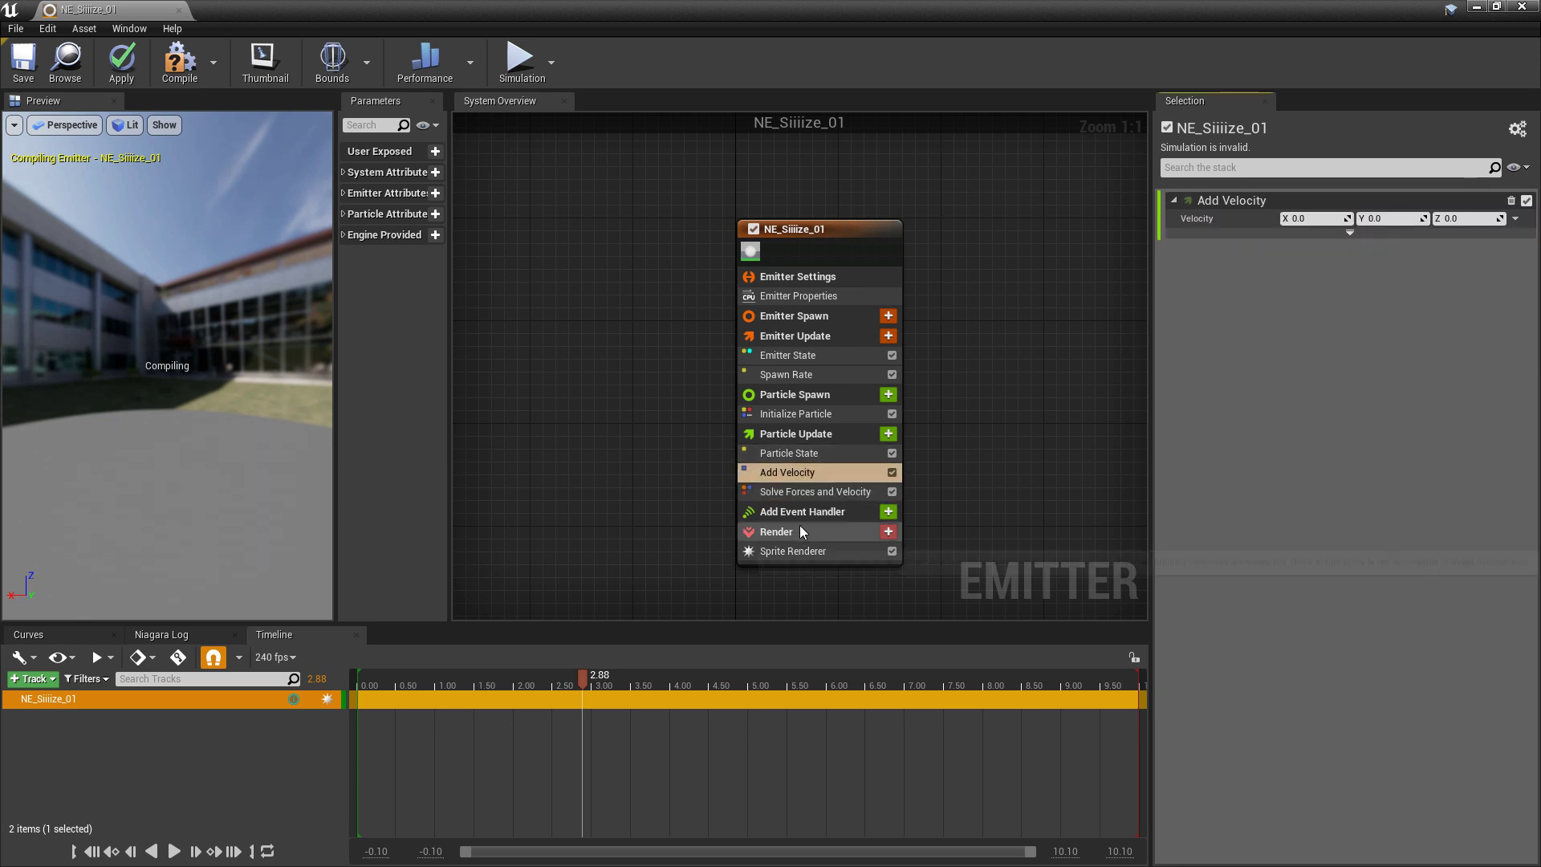
# - Set the Add Velocity Z value to 0.5 and save the emitter
pyautogui.click(813, 478)
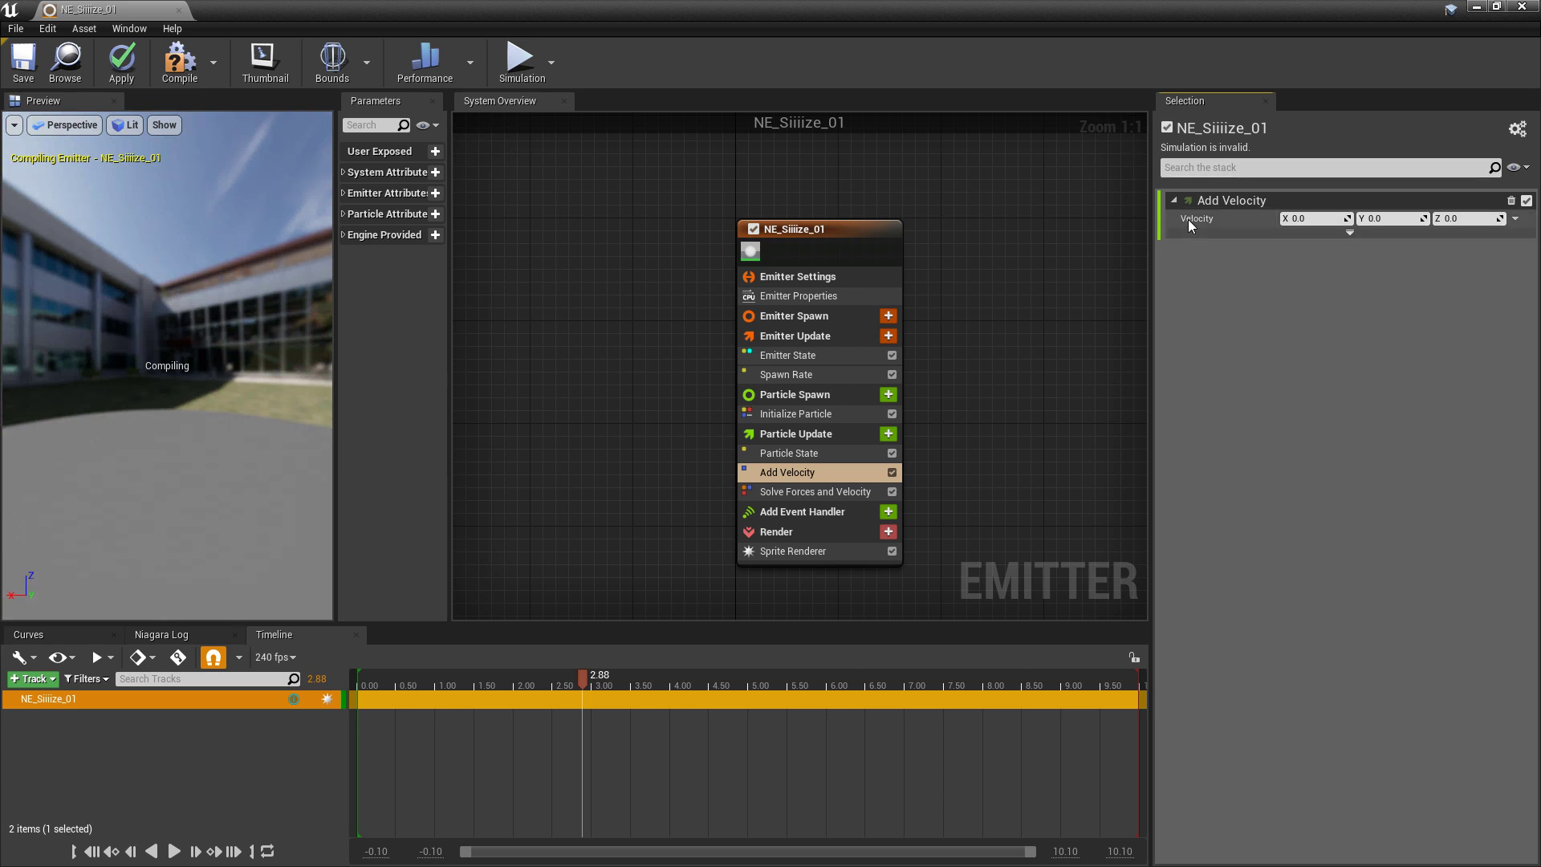
pyautogui.click(1471, 219)
pyautogui.write('0.5')
pyautogui.press('Return')
pyautogui.click(29, 66)
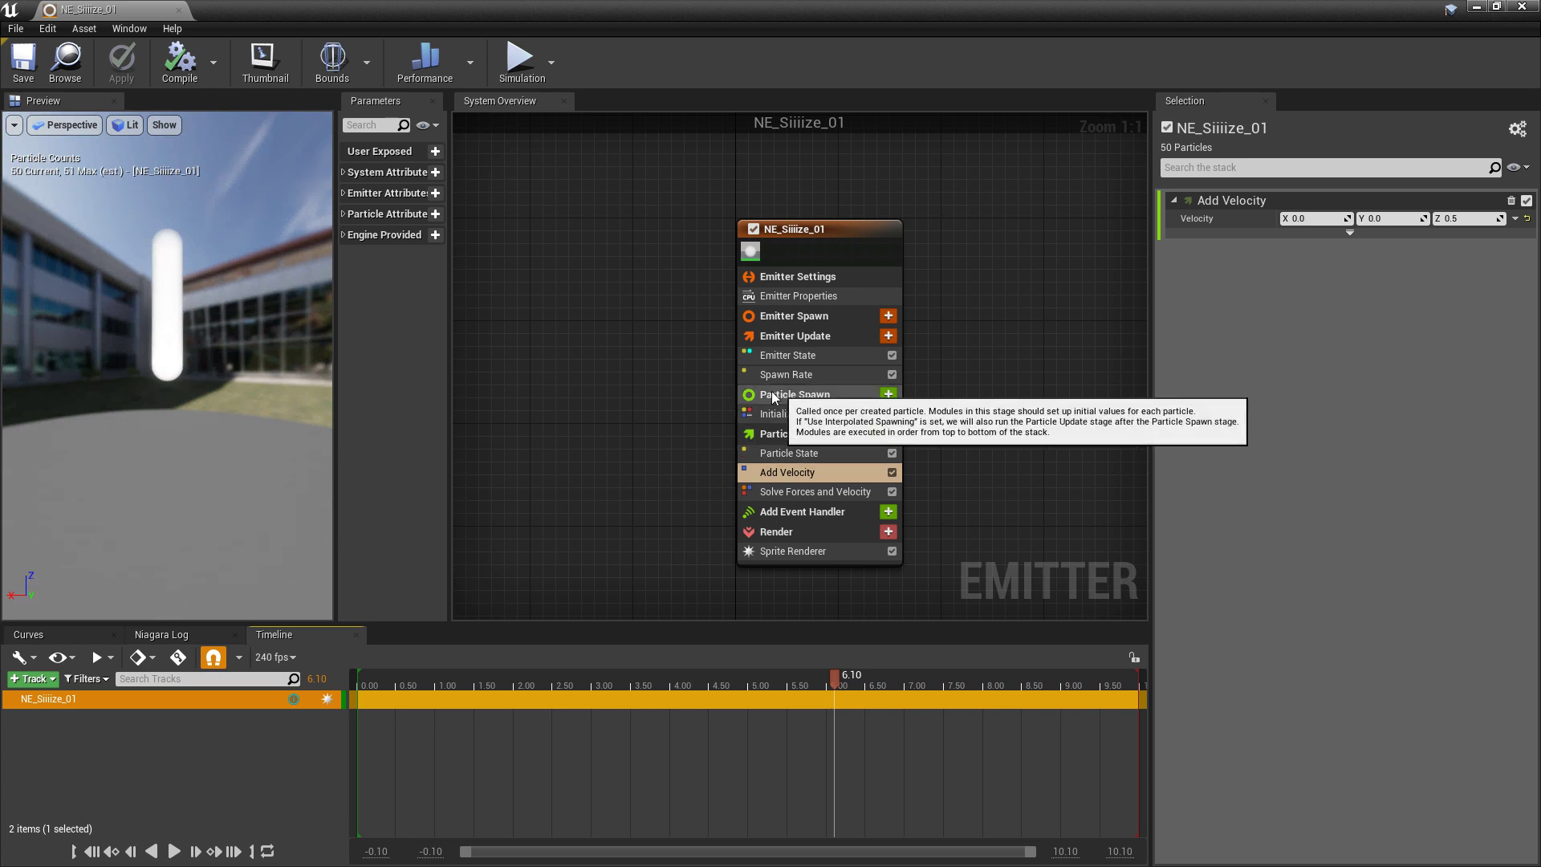
# - Switch Initialize Particle's Sprite Size Mode to Uniform and set Uniform Sprite Size to 30
pyautogui.click(813, 414)
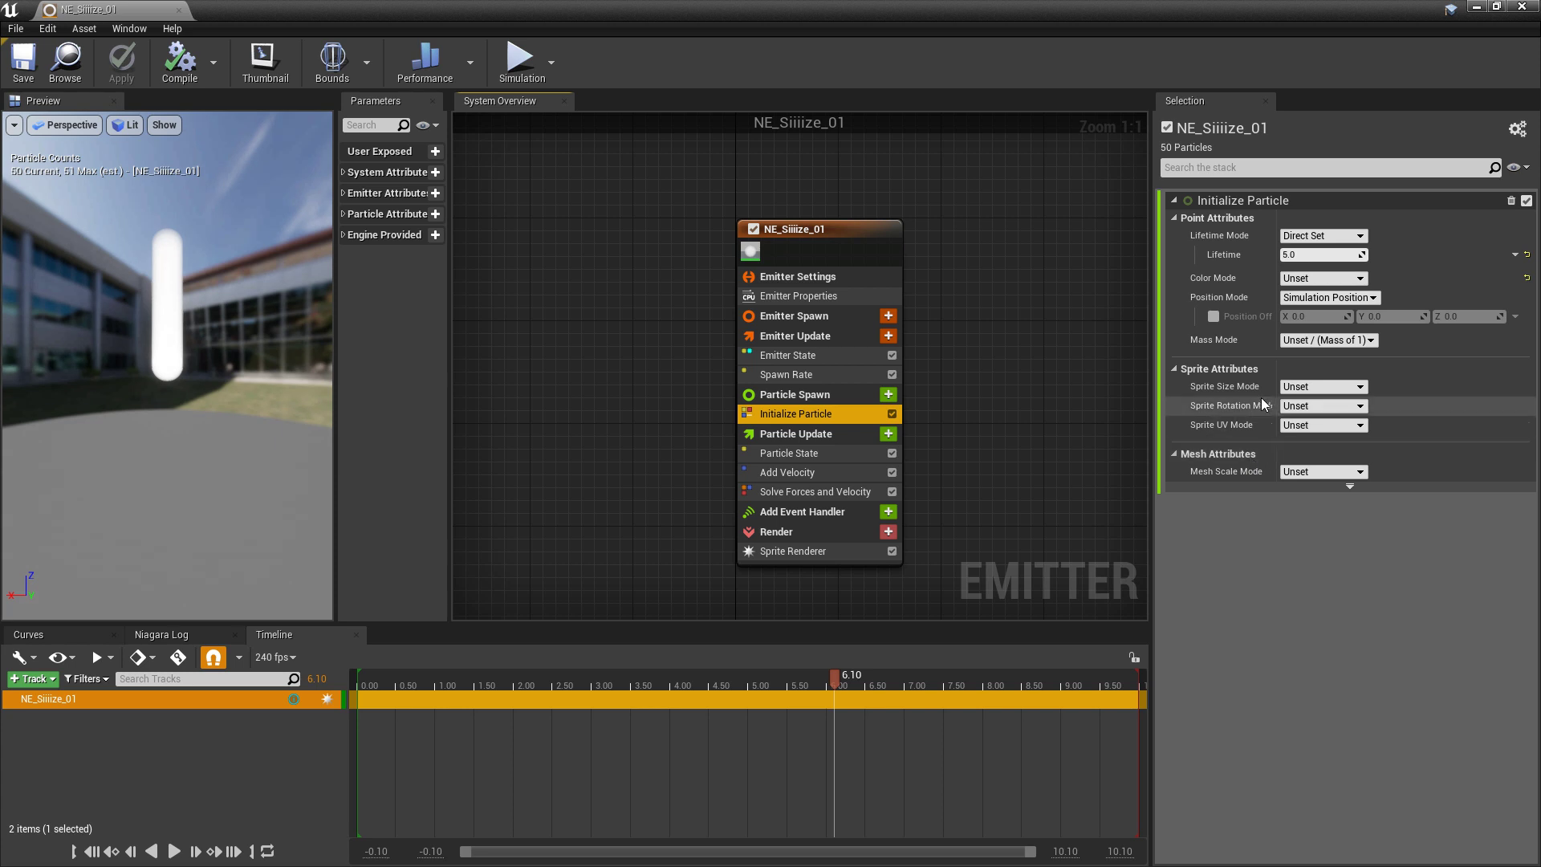
pyautogui.click(1311, 388)
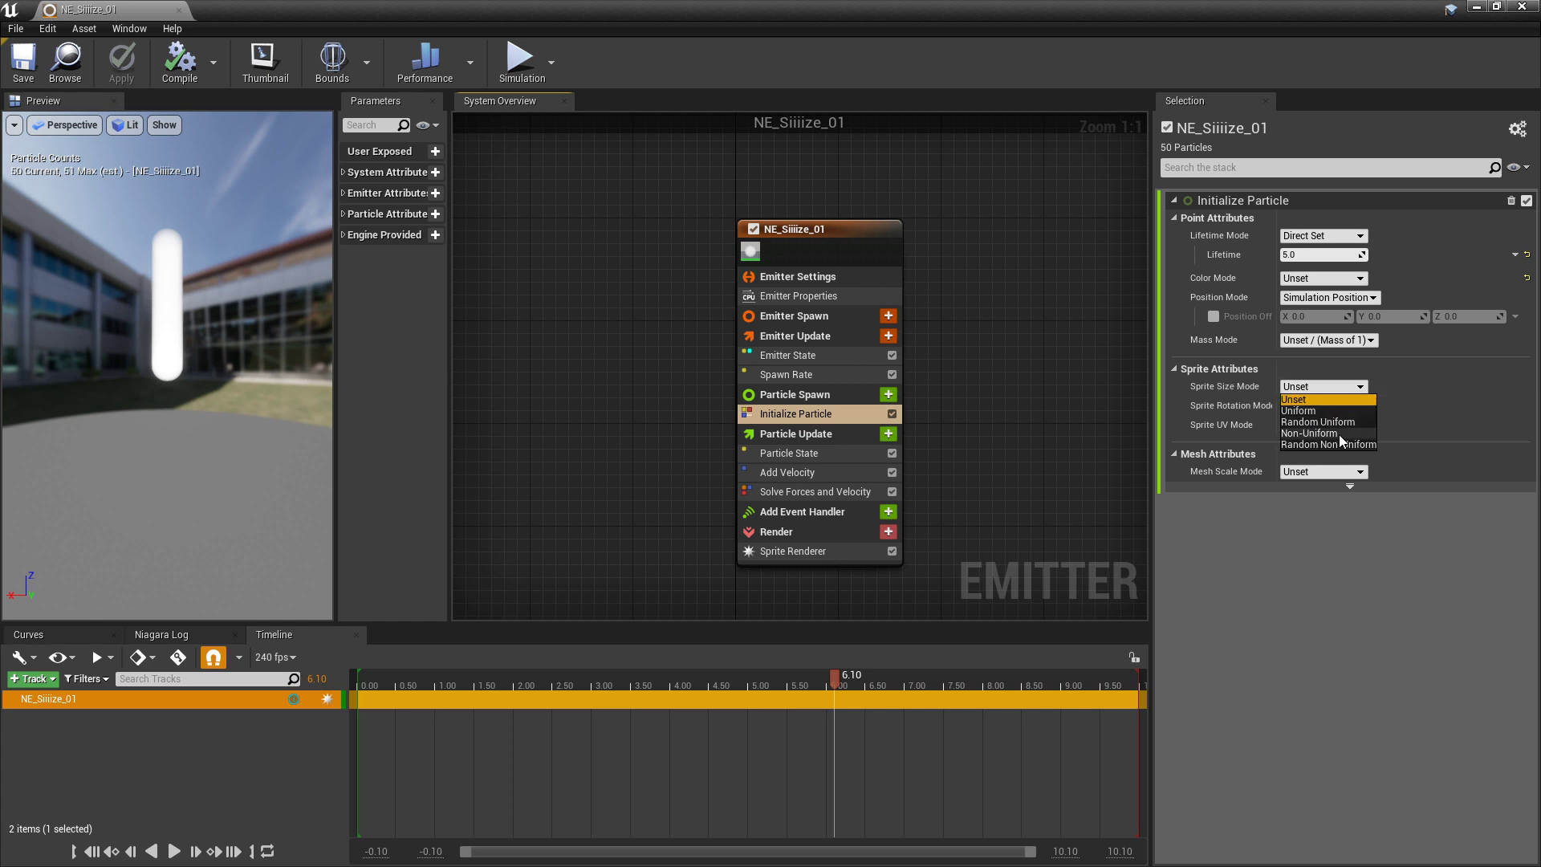
pyautogui.click(1308, 409)
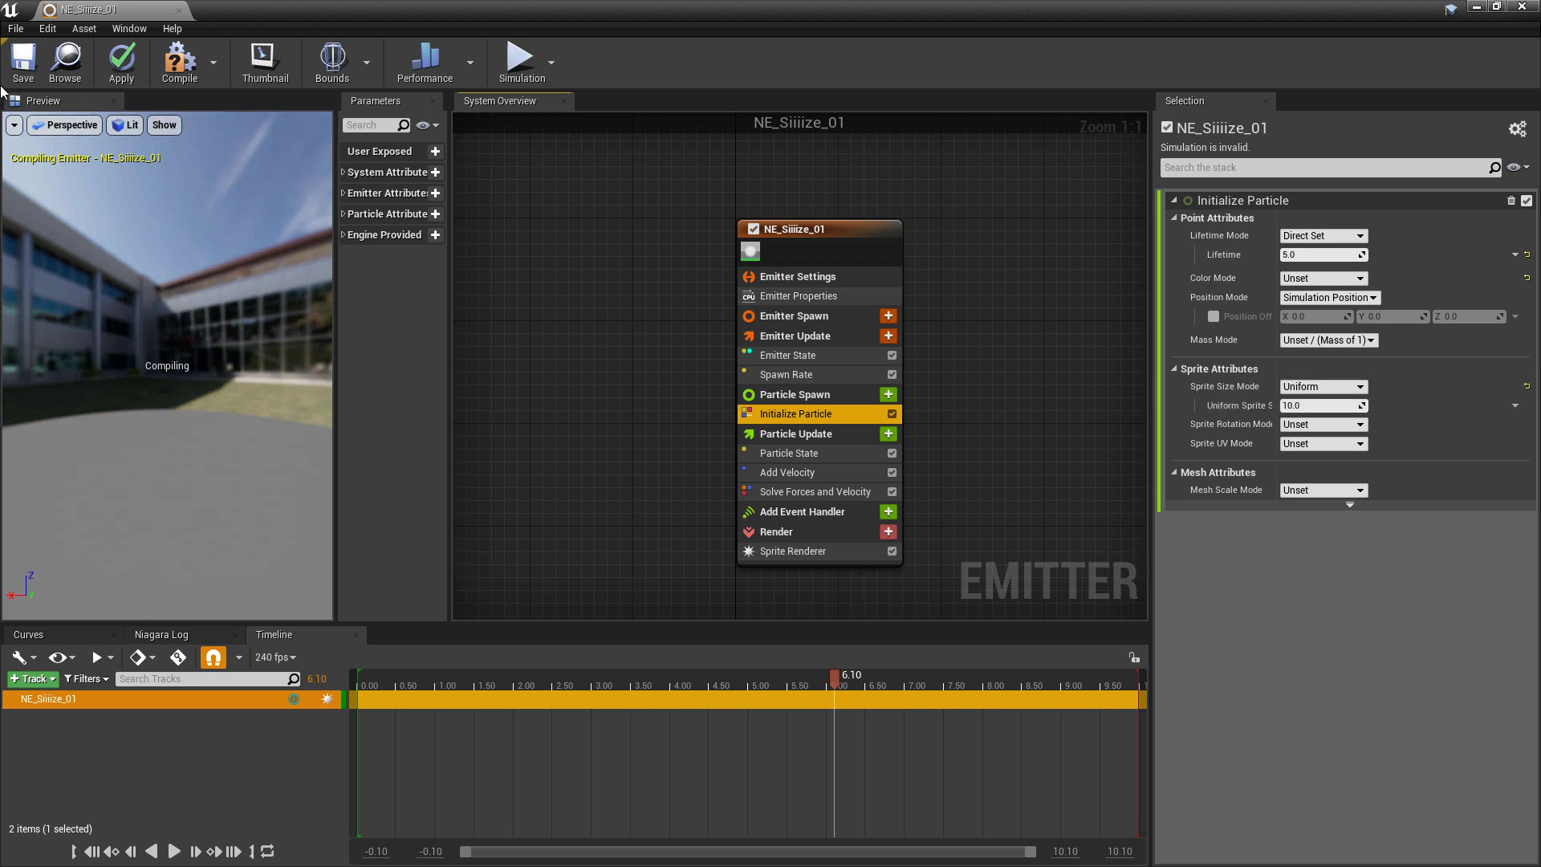
pyautogui.click(11, 63)
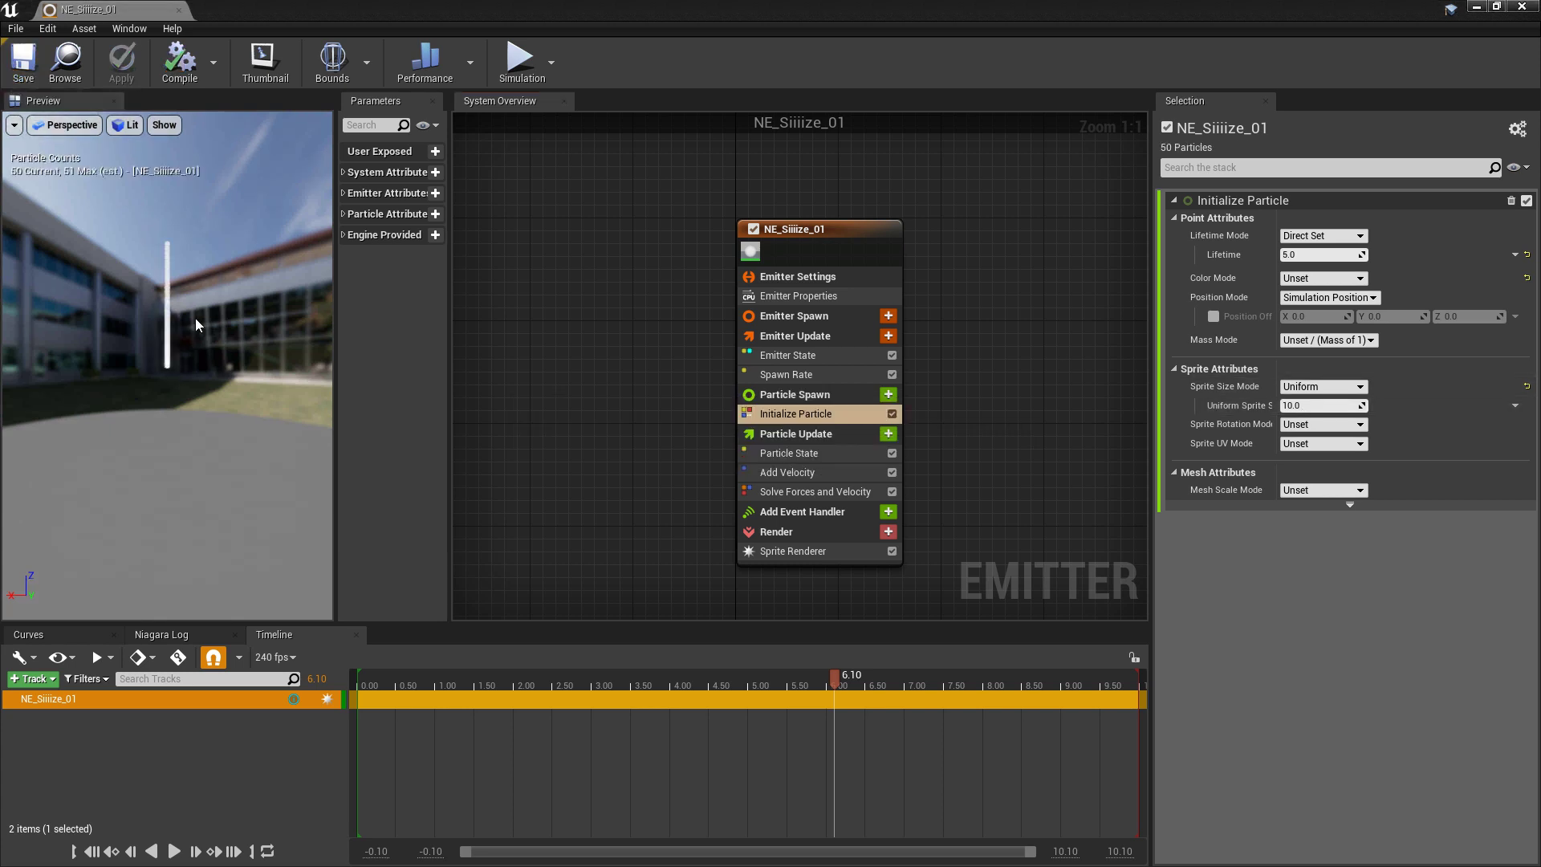
pyautogui.click(1308, 387)
pyautogui.click(1415, 383)
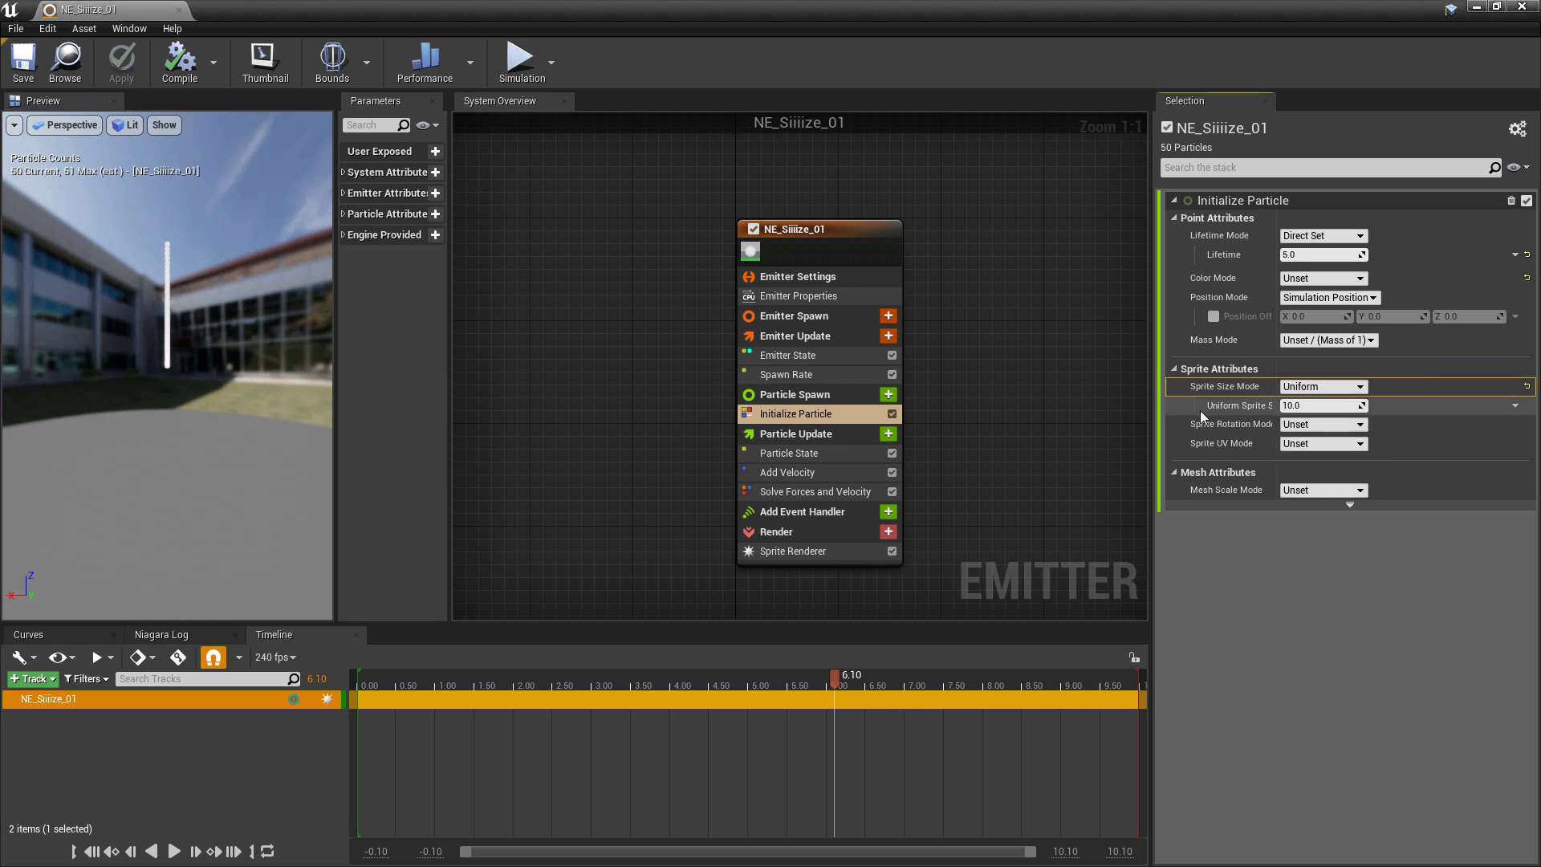
pyautogui.click(1319, 407)
pyautogui.press('Return')
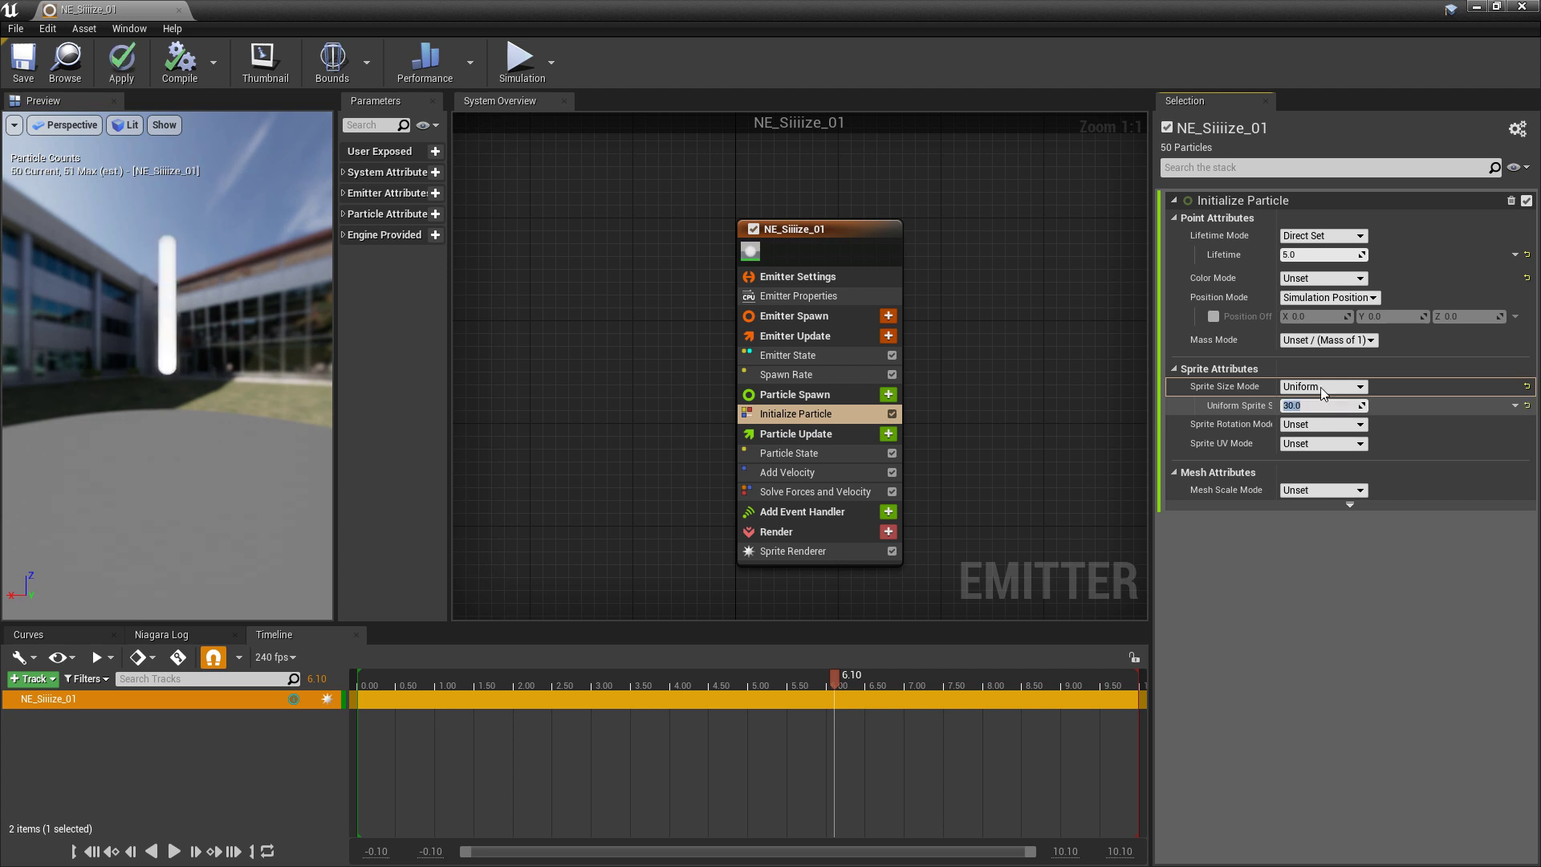
# - Set Sprite Size Mode to Non-Uniform, try Vector 2DFrom Float, then reset Sprite Size to X/Y 10.0
pyautogui.click(1328, 393)
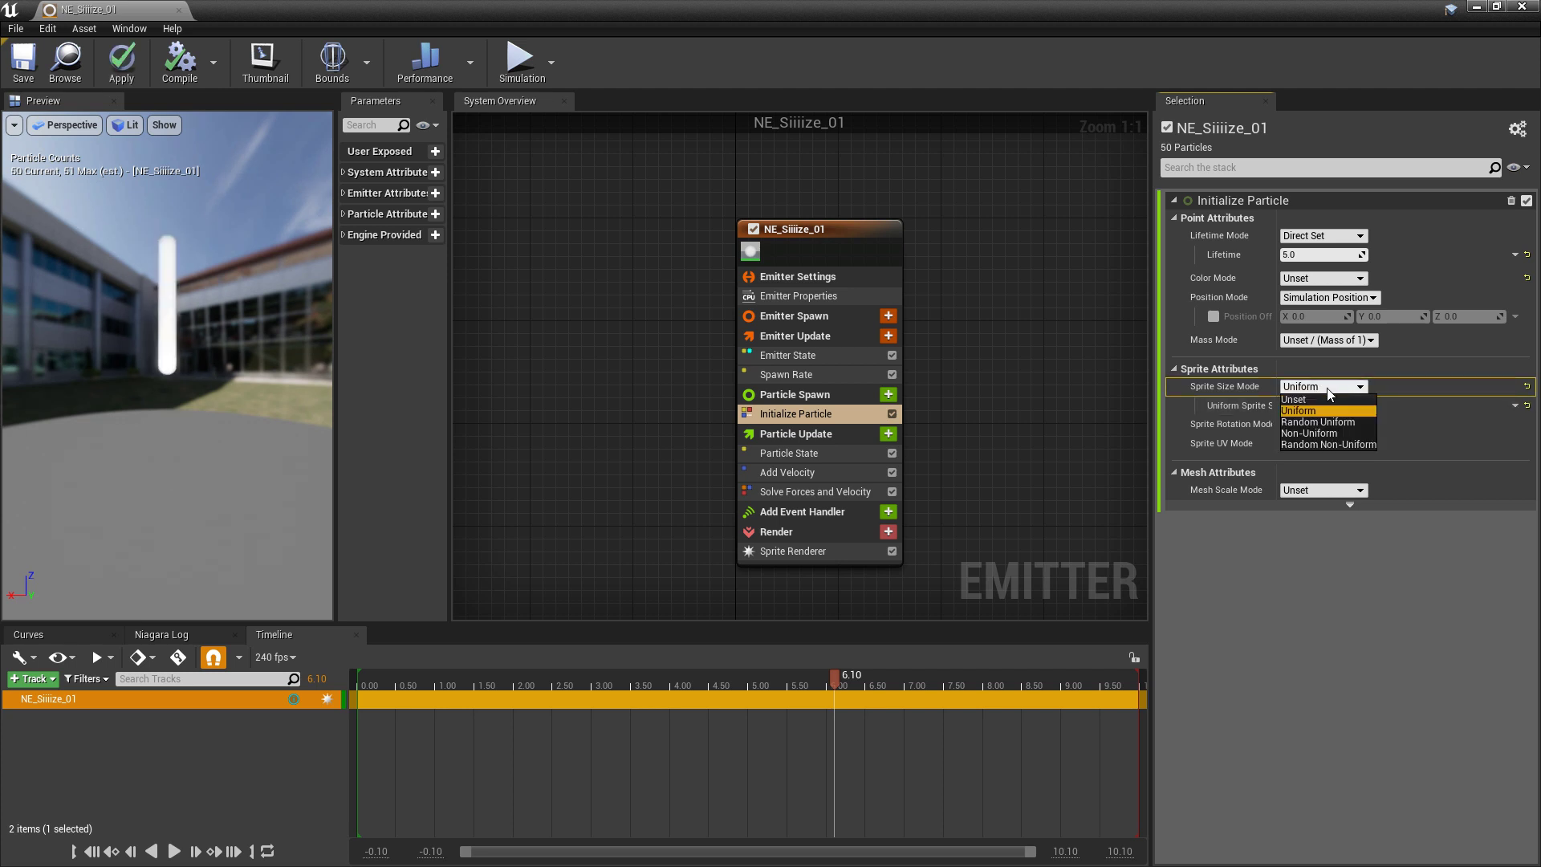
pyautogui.click(1345, 431)
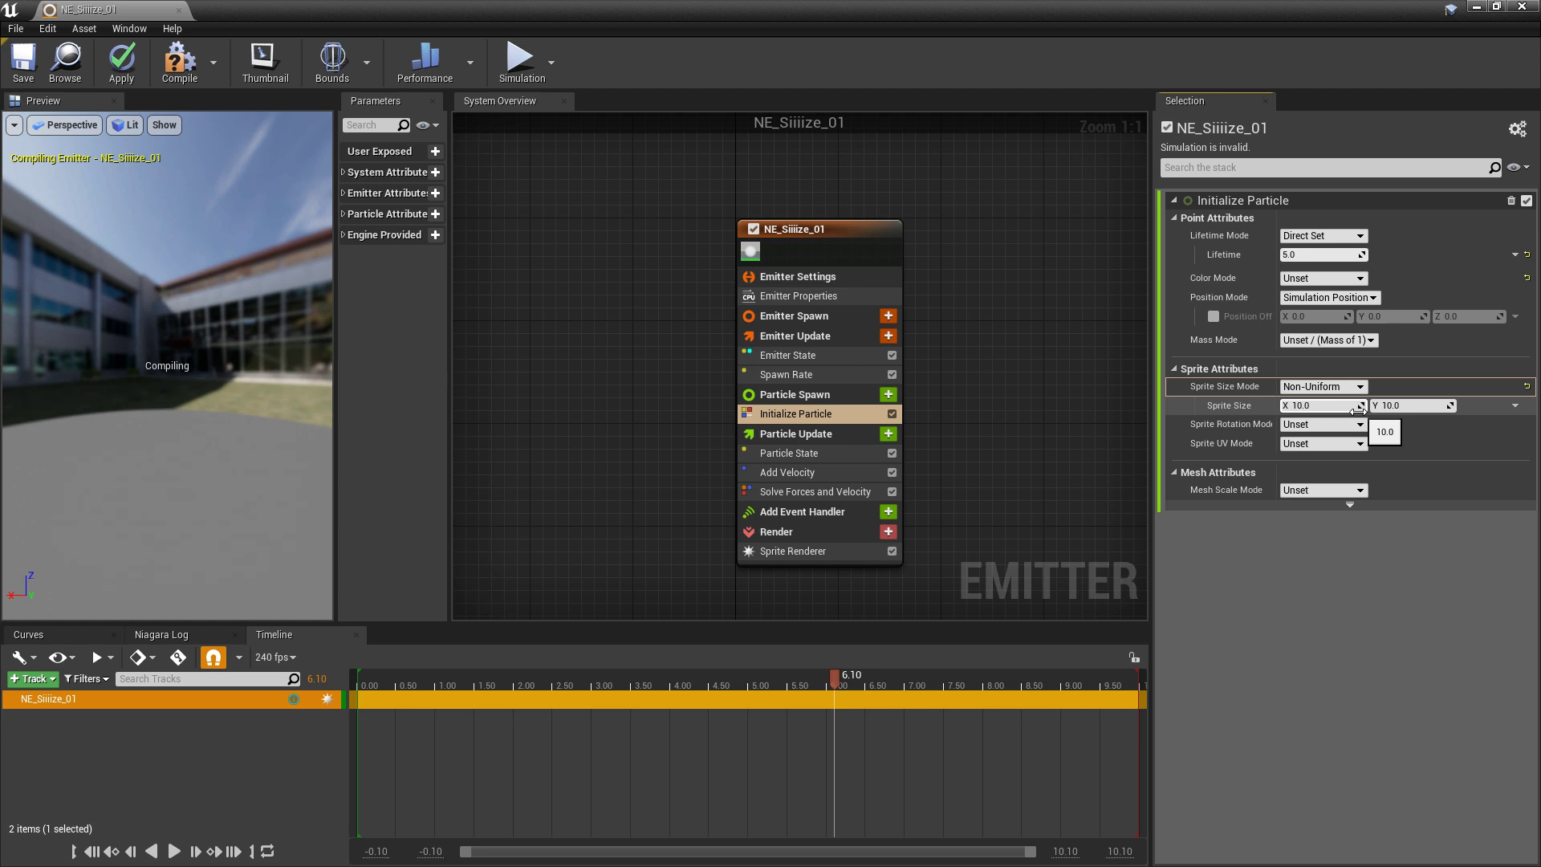
pyautogui.click(1516, 407)
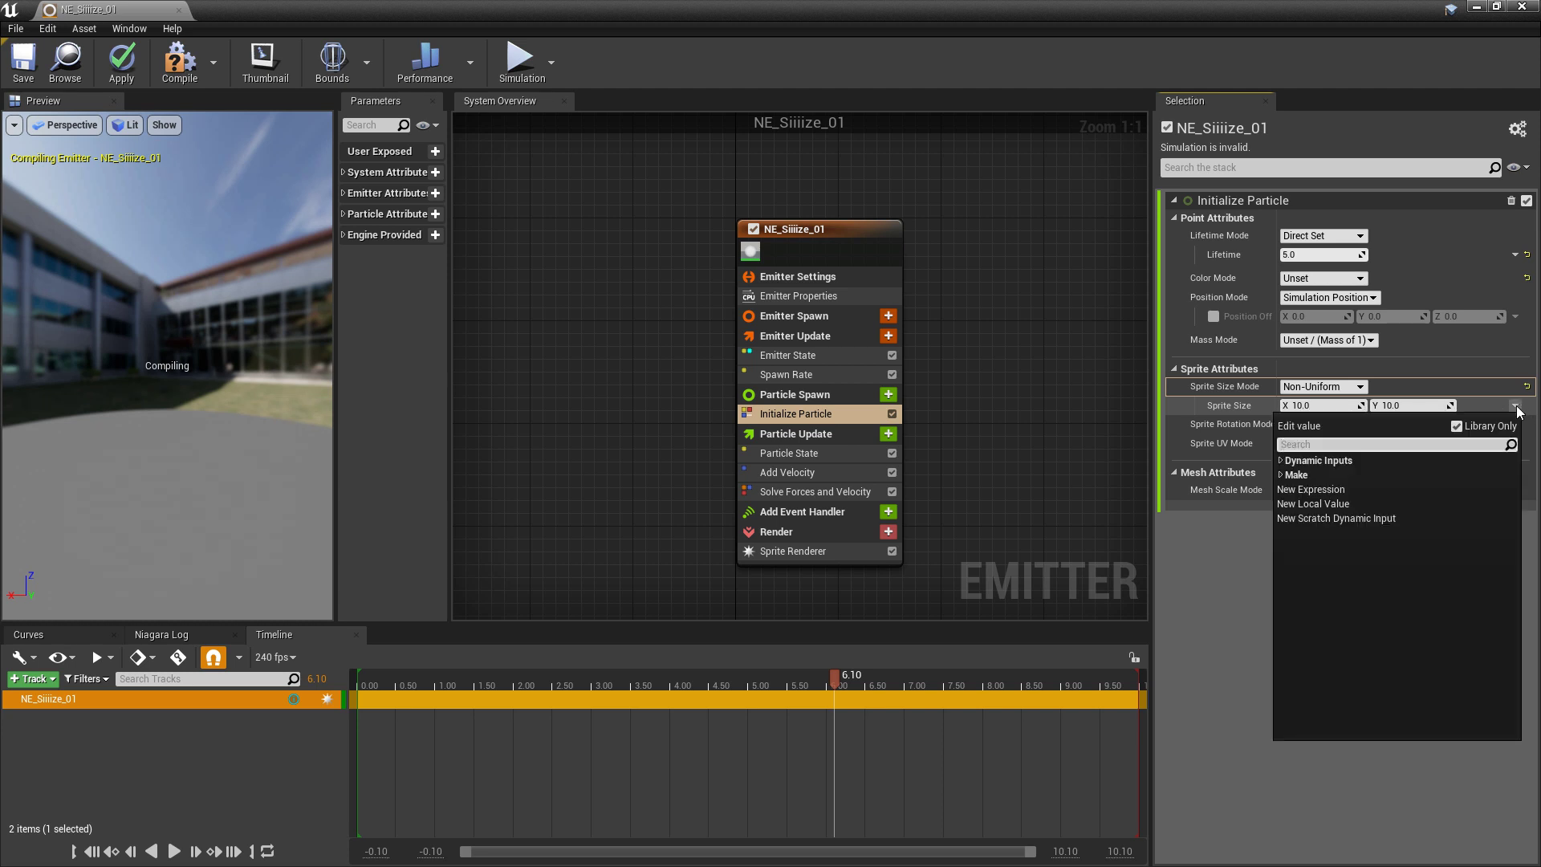
pyautogui.write('float')
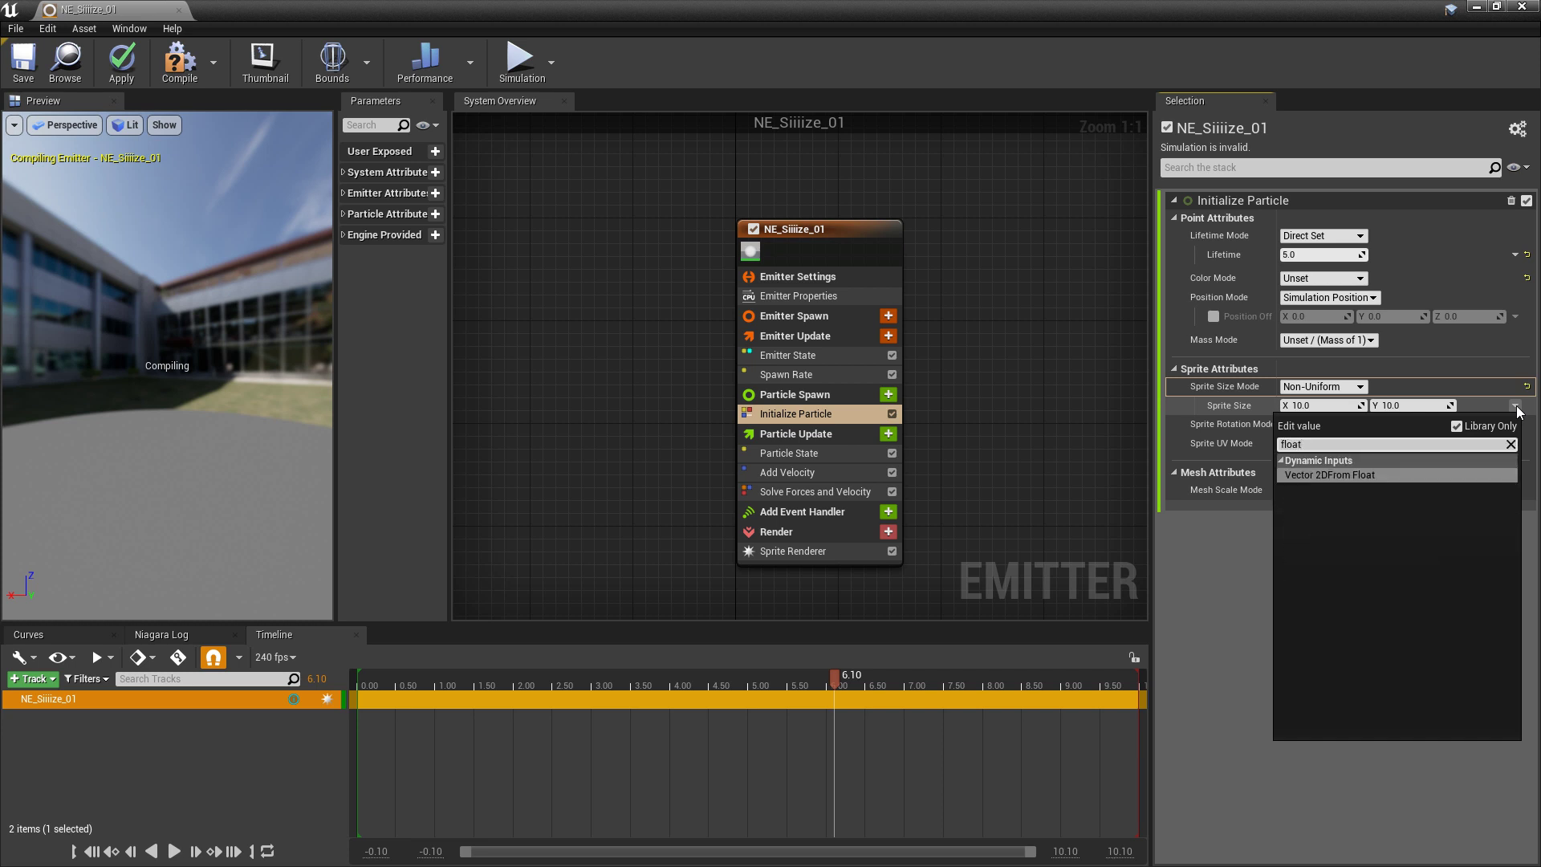
pyautogui.press('Return')
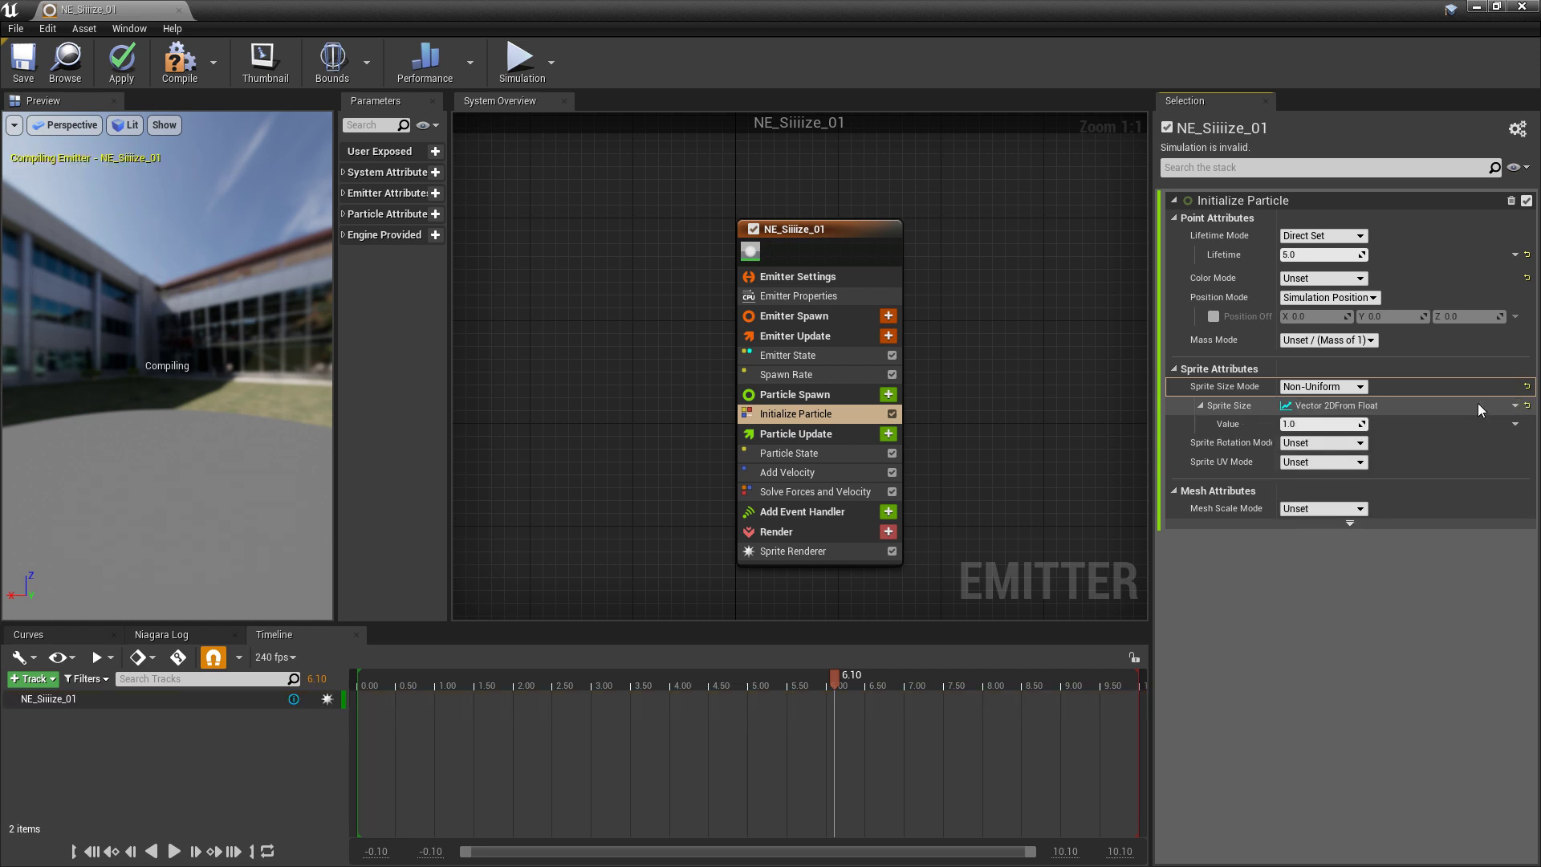
pyautogui.click(1528, 407)
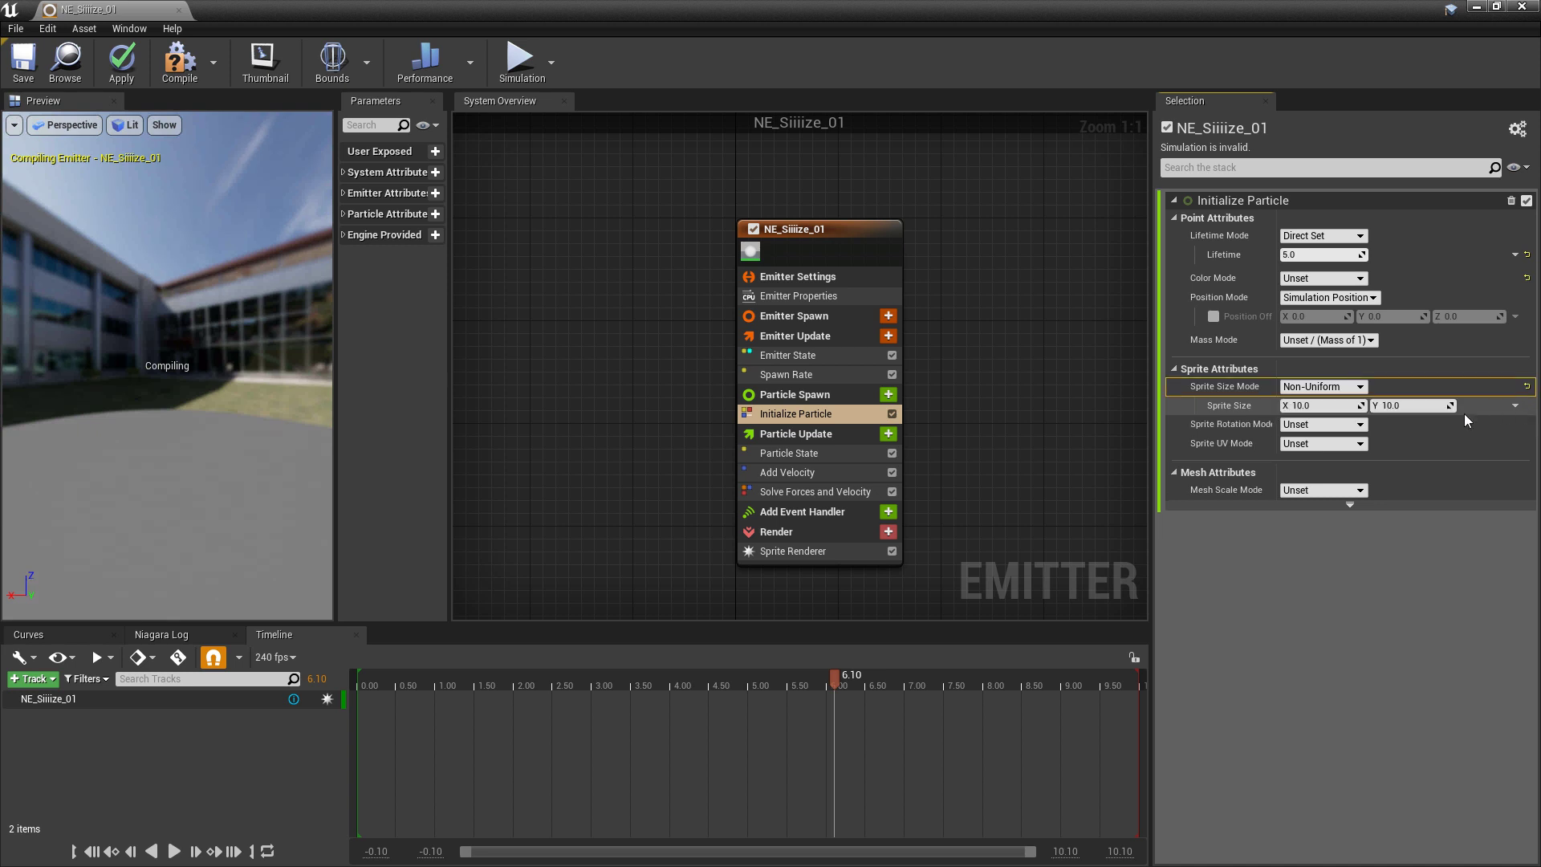
# - Switch Sprite Size Mode back to Uniform, trying then removing a Vector 2DLength input
pyautogui.click(1322, 393)
pyautogui.click(1308, 412)
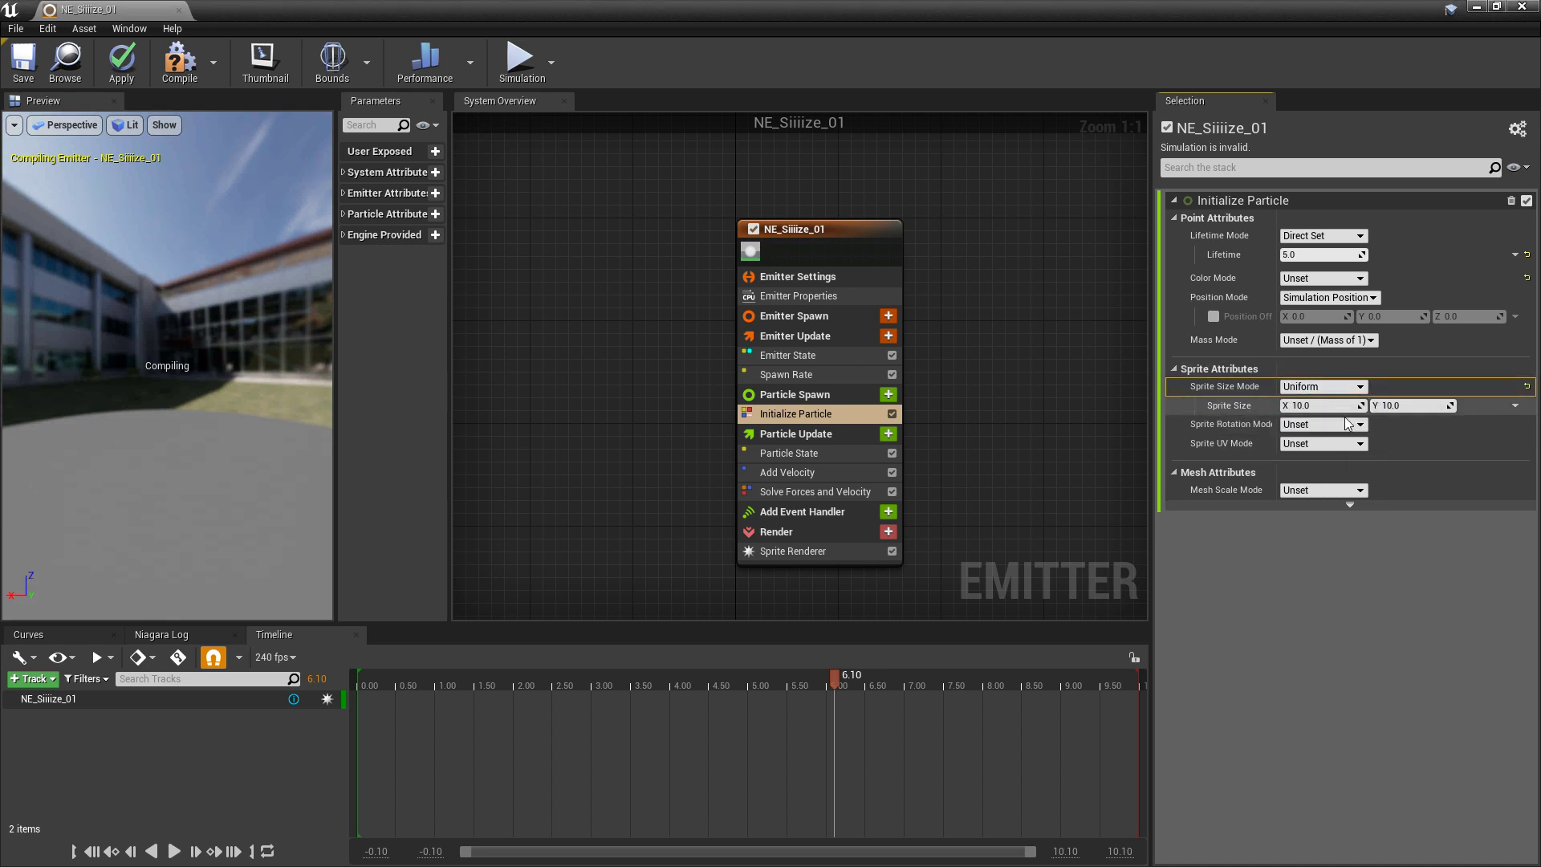
pyautogui.click(21, 77)
pyautogui.click(1515, 406)
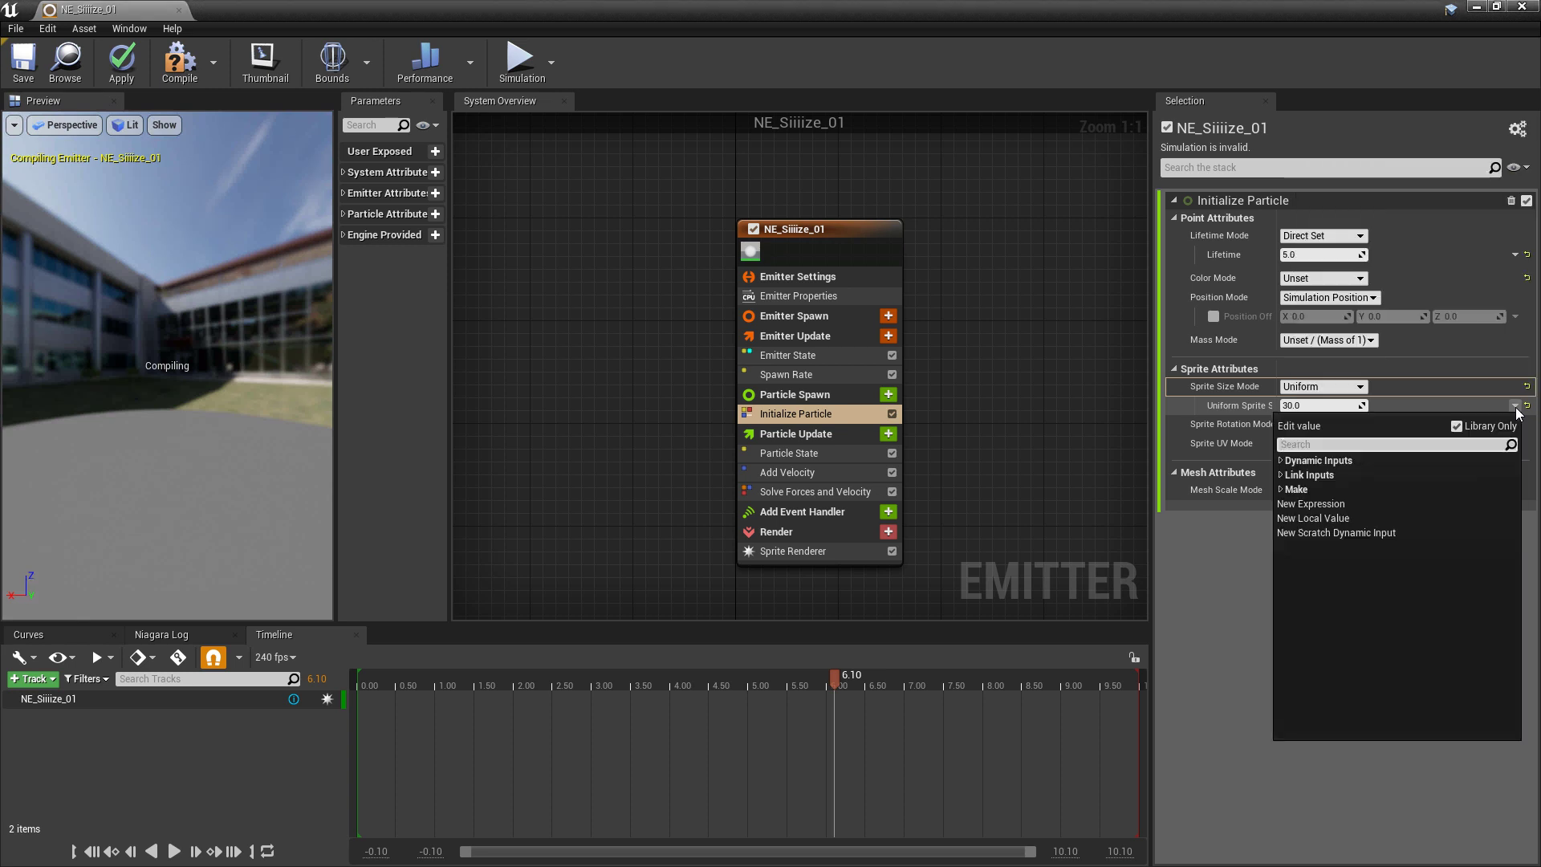
pyautogui.write('vec')
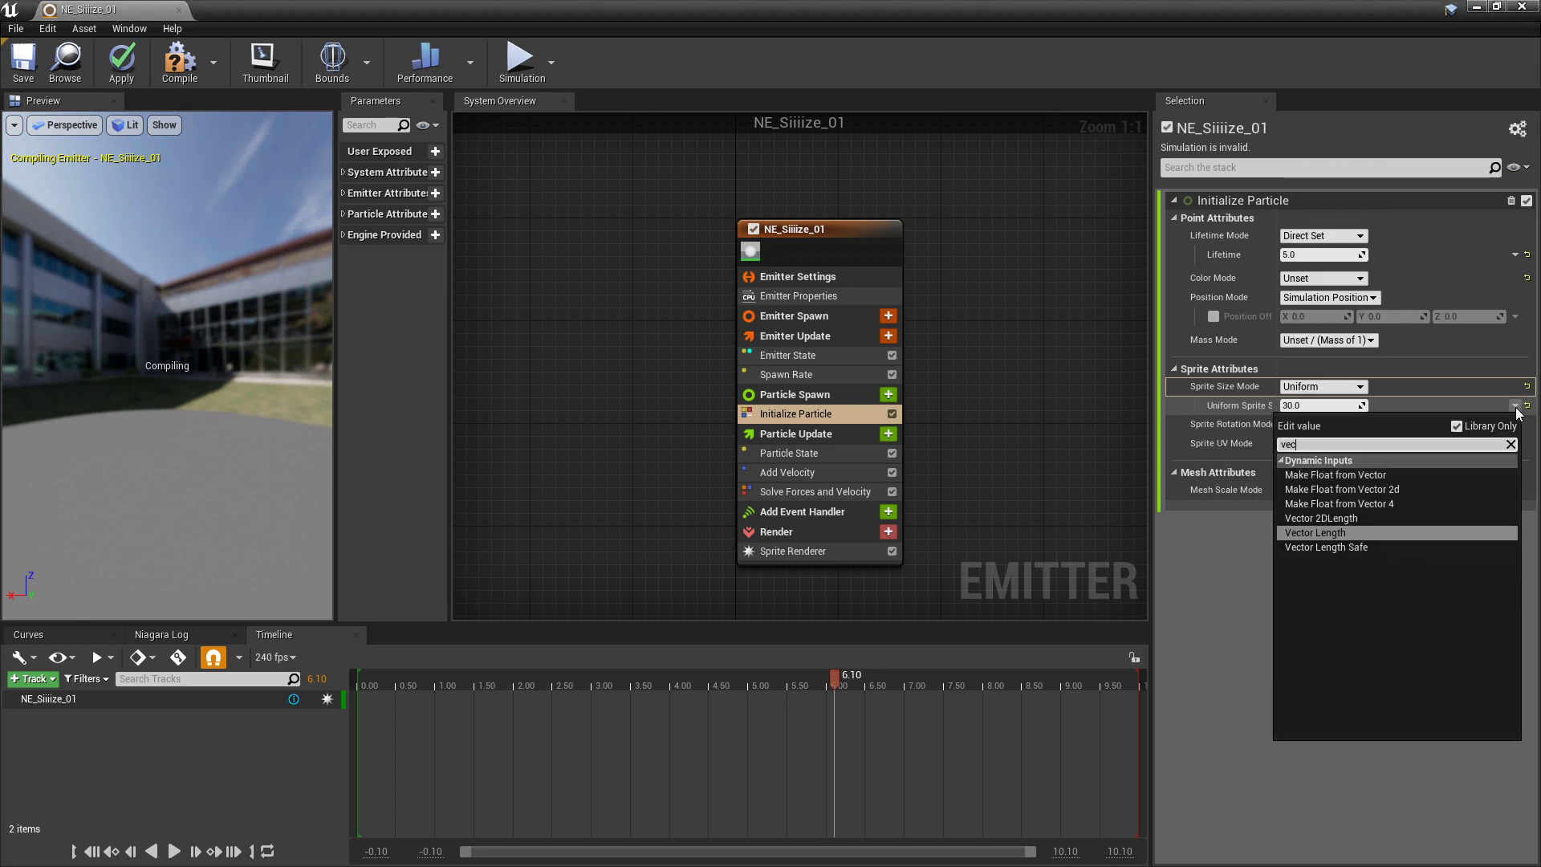
pyautogui.click(1357, 519)
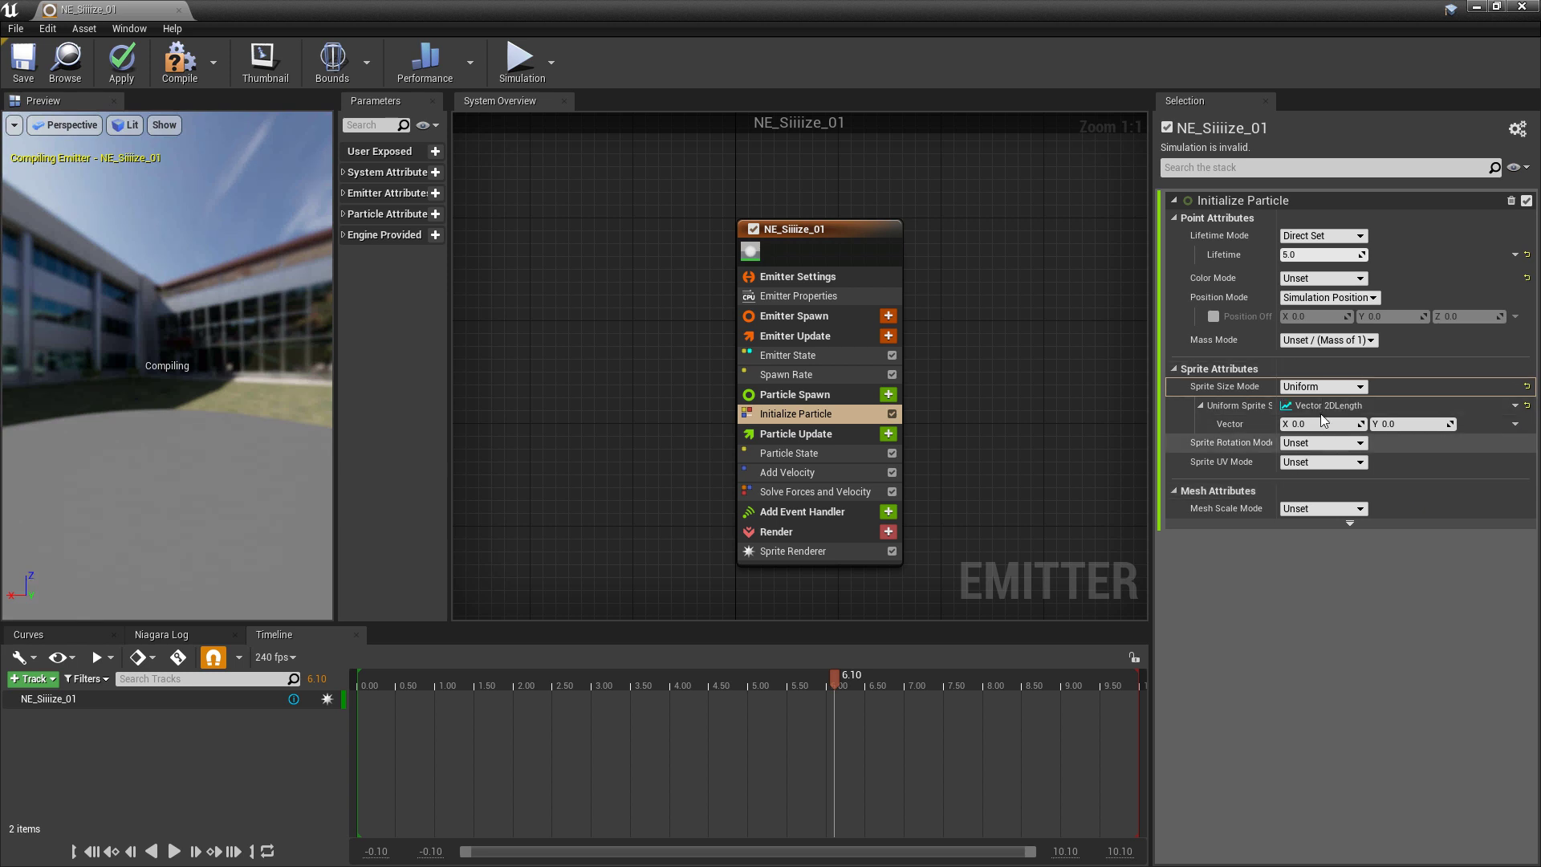
pyautogui.click(1342, 510)
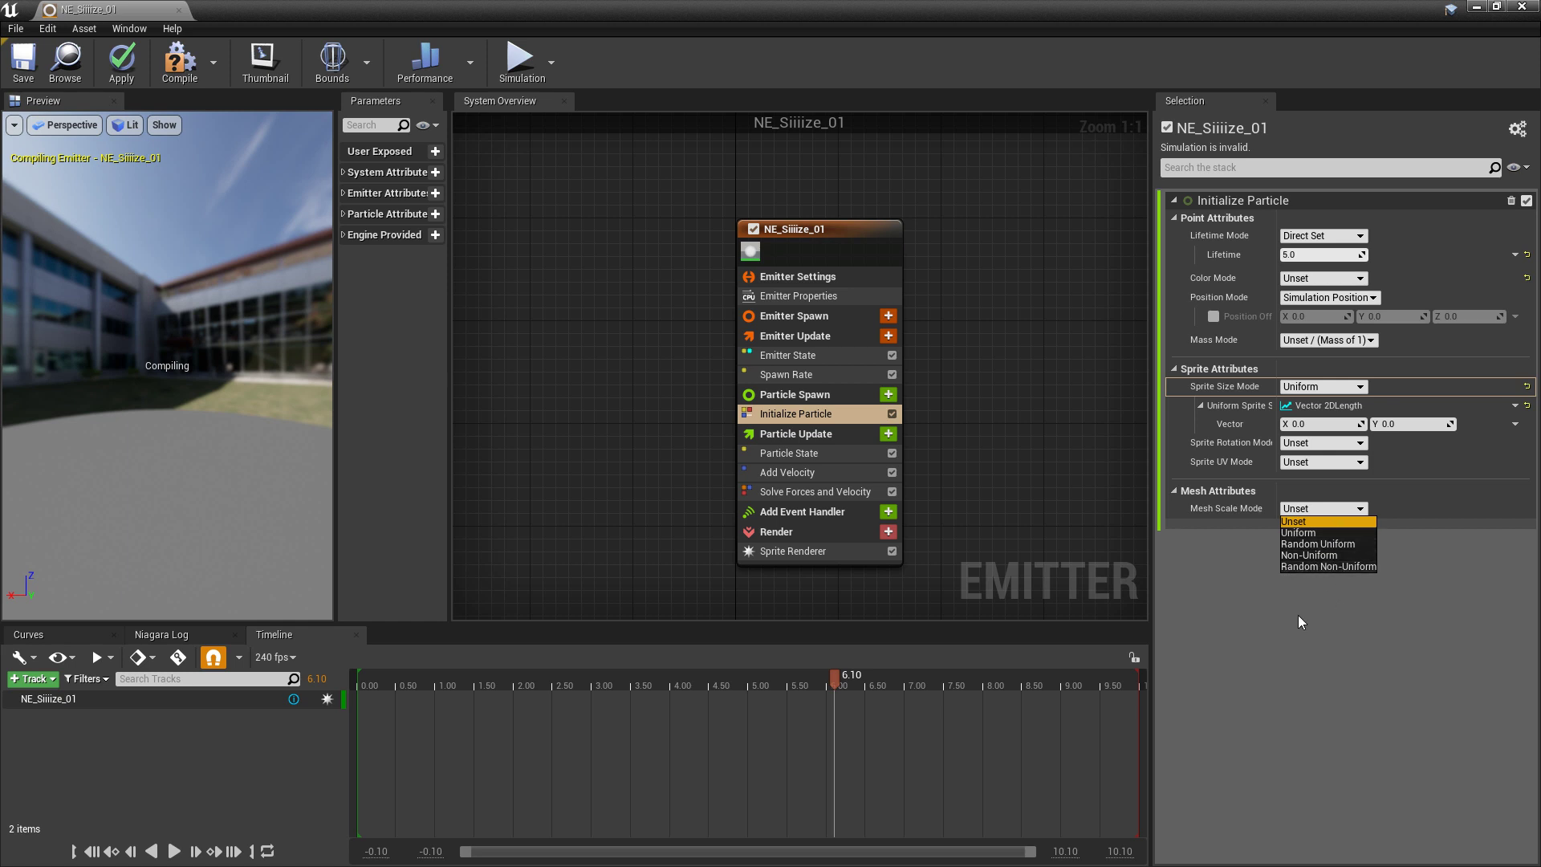
pyautogui.click(1368, 633)
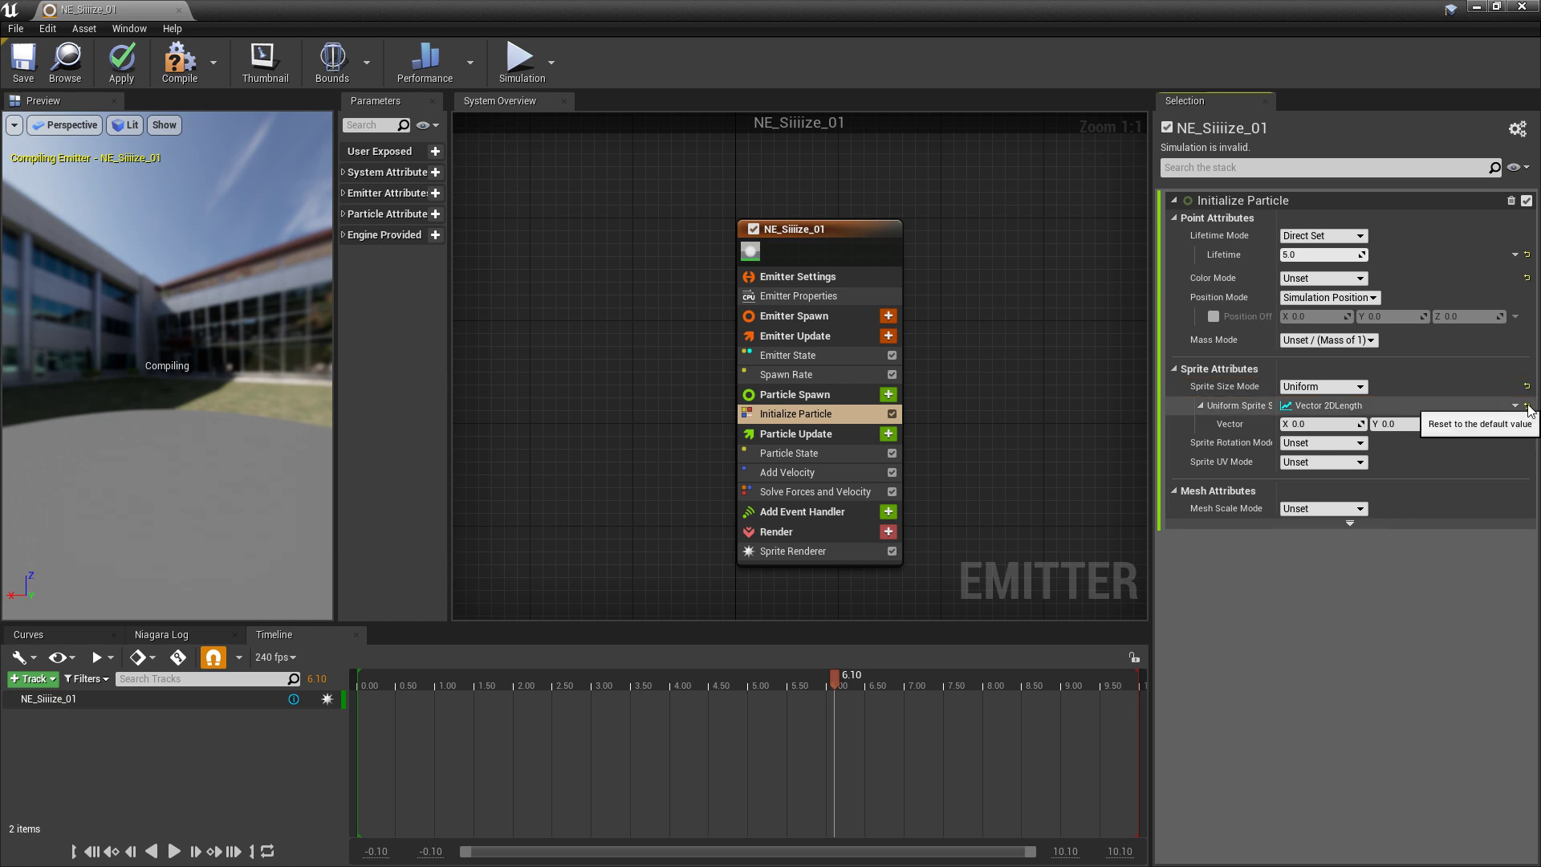
pyautogui.click(1528, 408)
# - Set the Uniform Sprite Size value to 30
pyautogui.click(1323, 404)
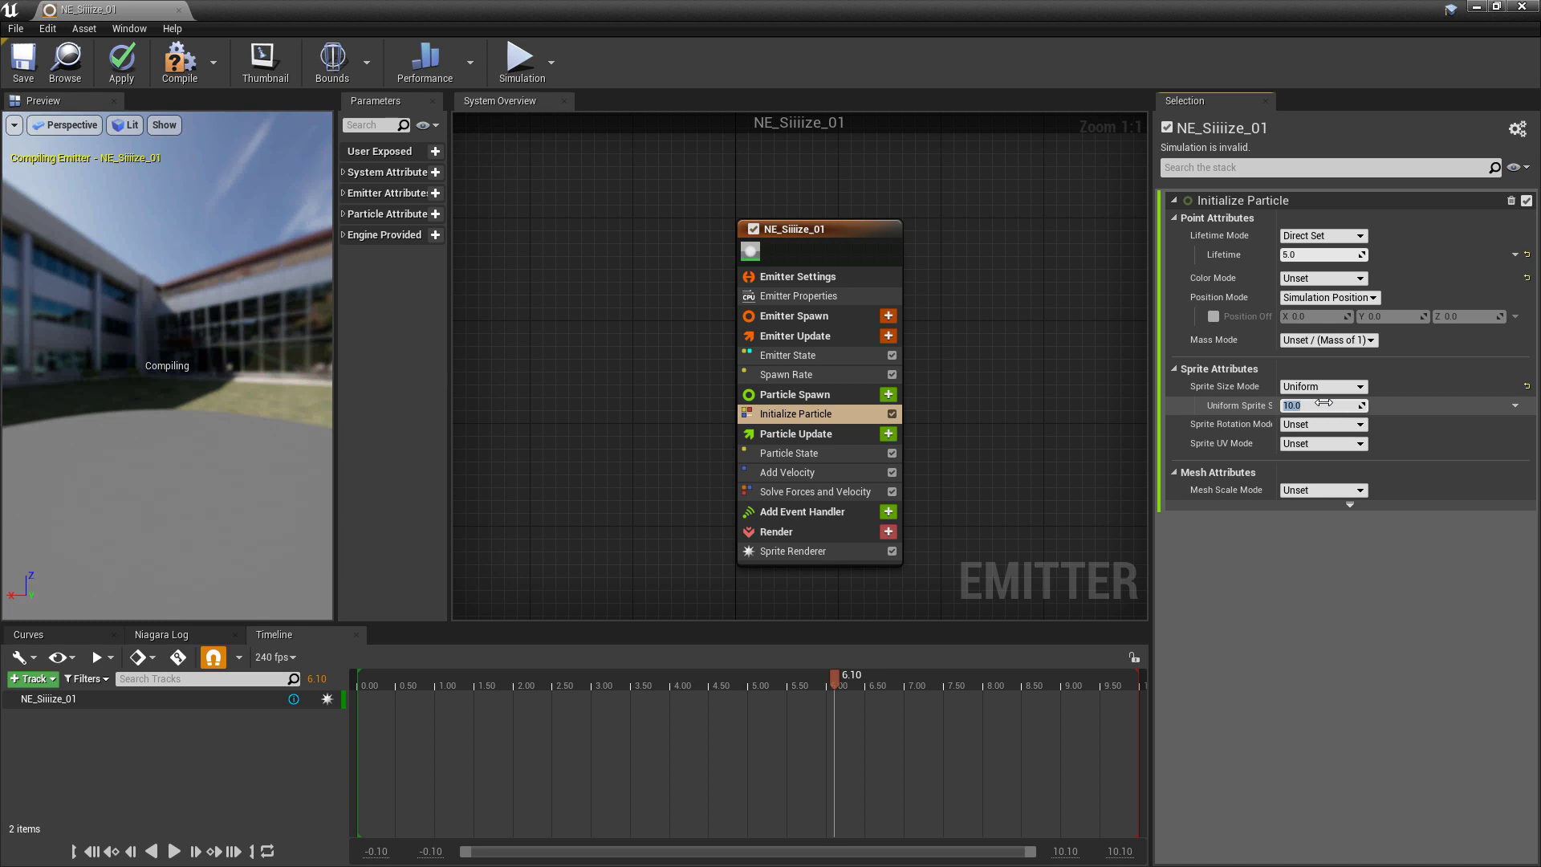
pyautogui.write('30')
pyautogui.press('Return')
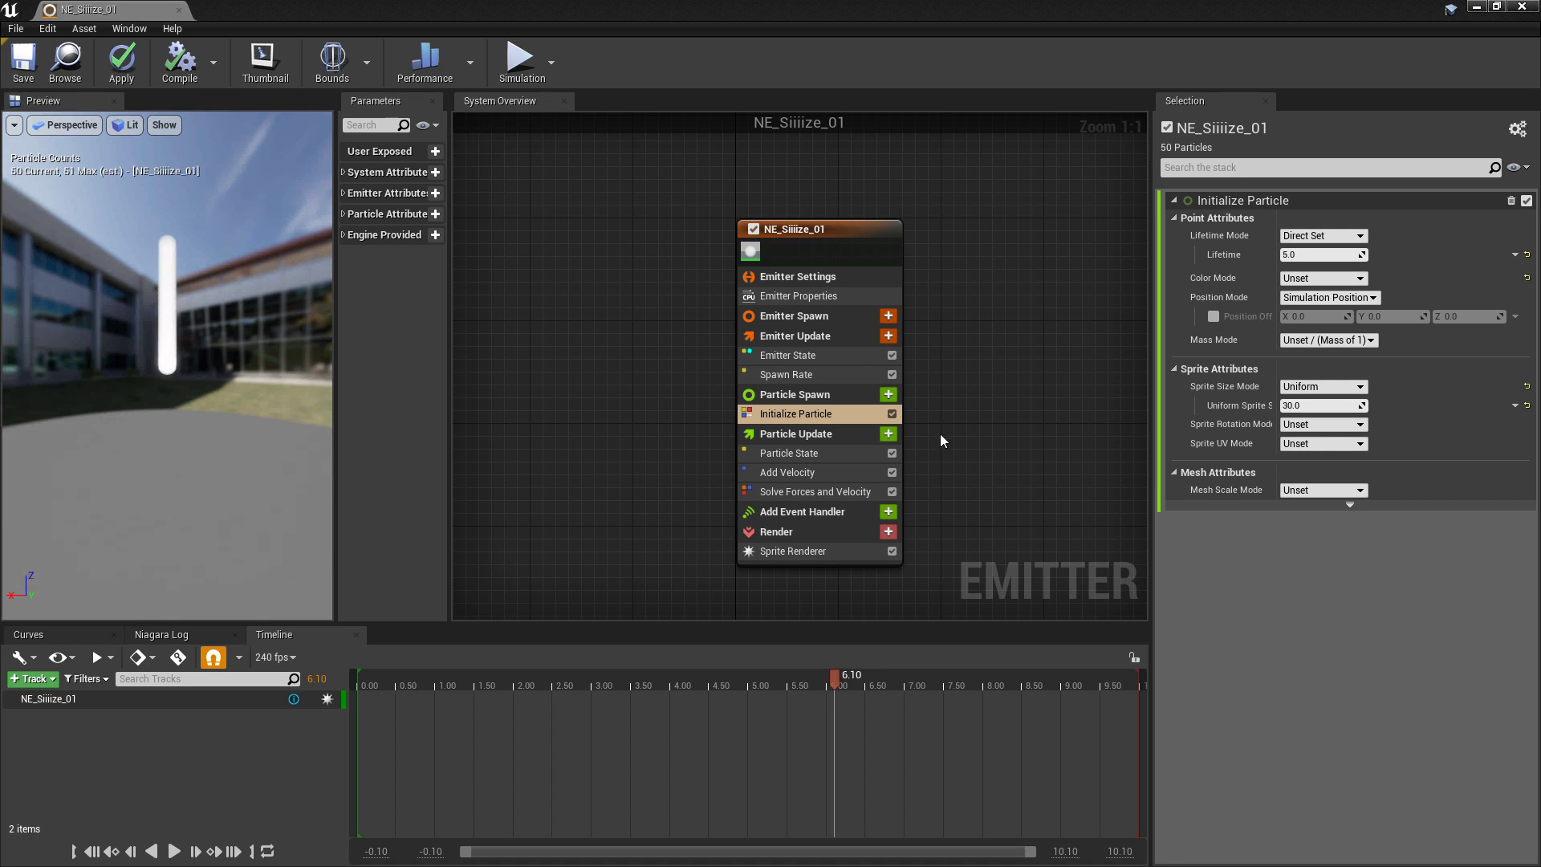
# - Add a Set SpriteSize parameter module to Particle Spawn and recompile the emitter
pyautogui.click(889, 396)
pyautogui.write('set')
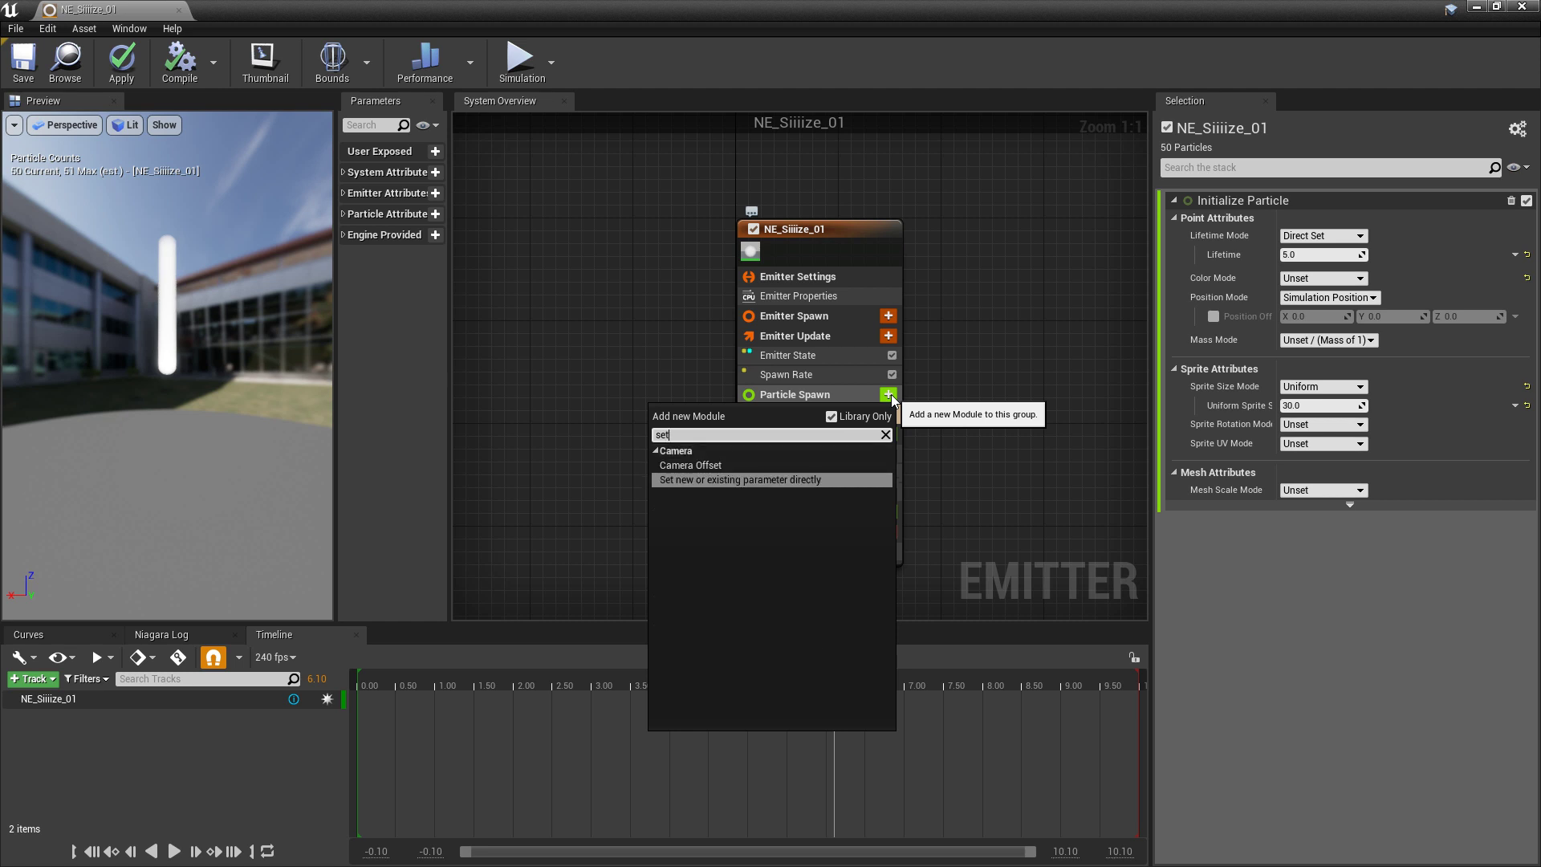
pyautogui.press('Return')
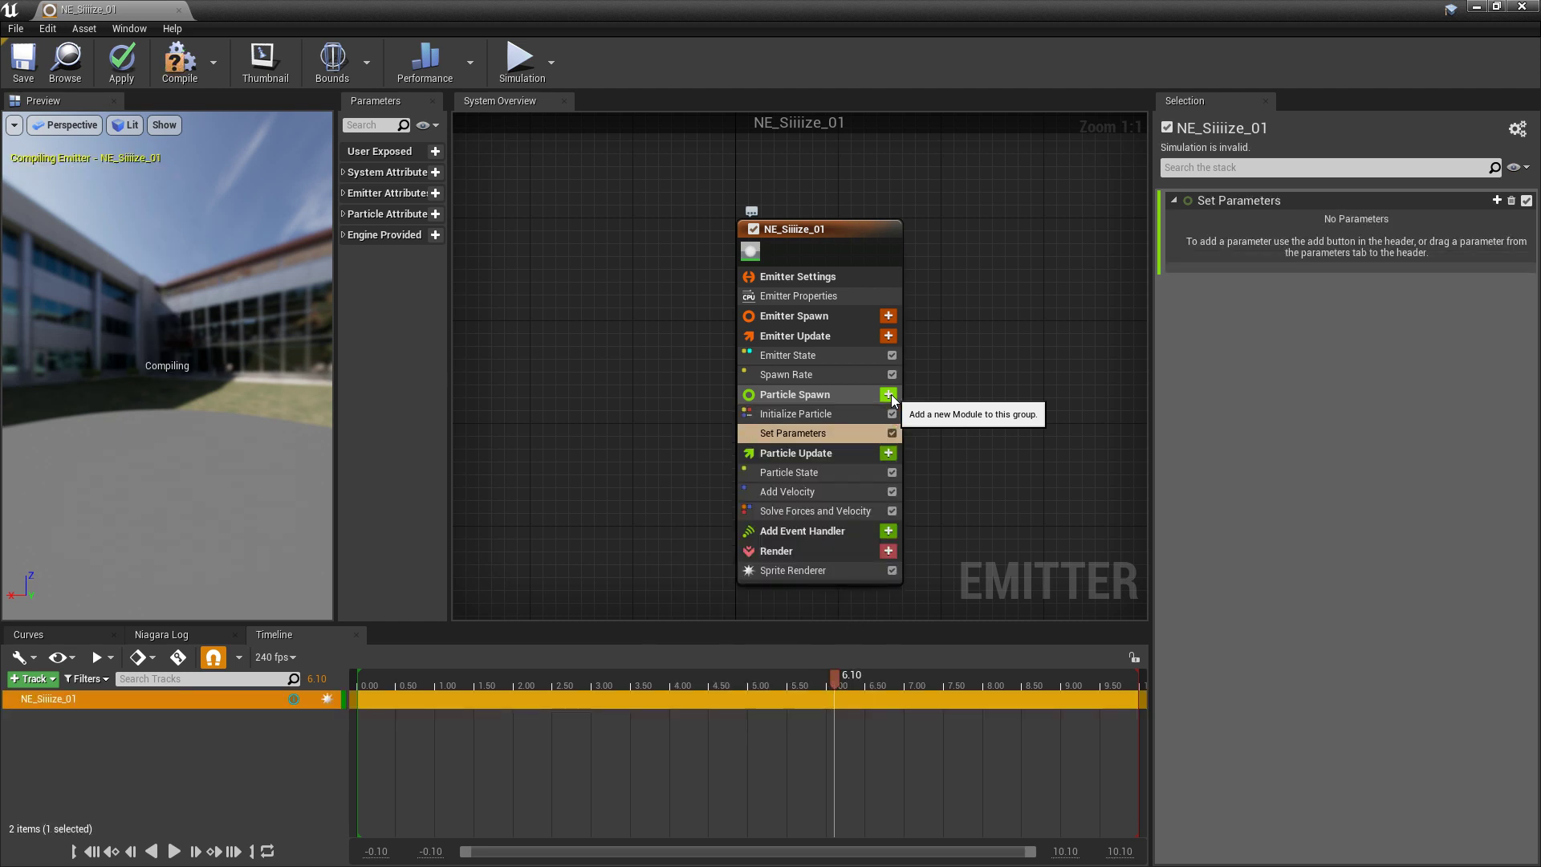
pyautogui.click(1497, 201)
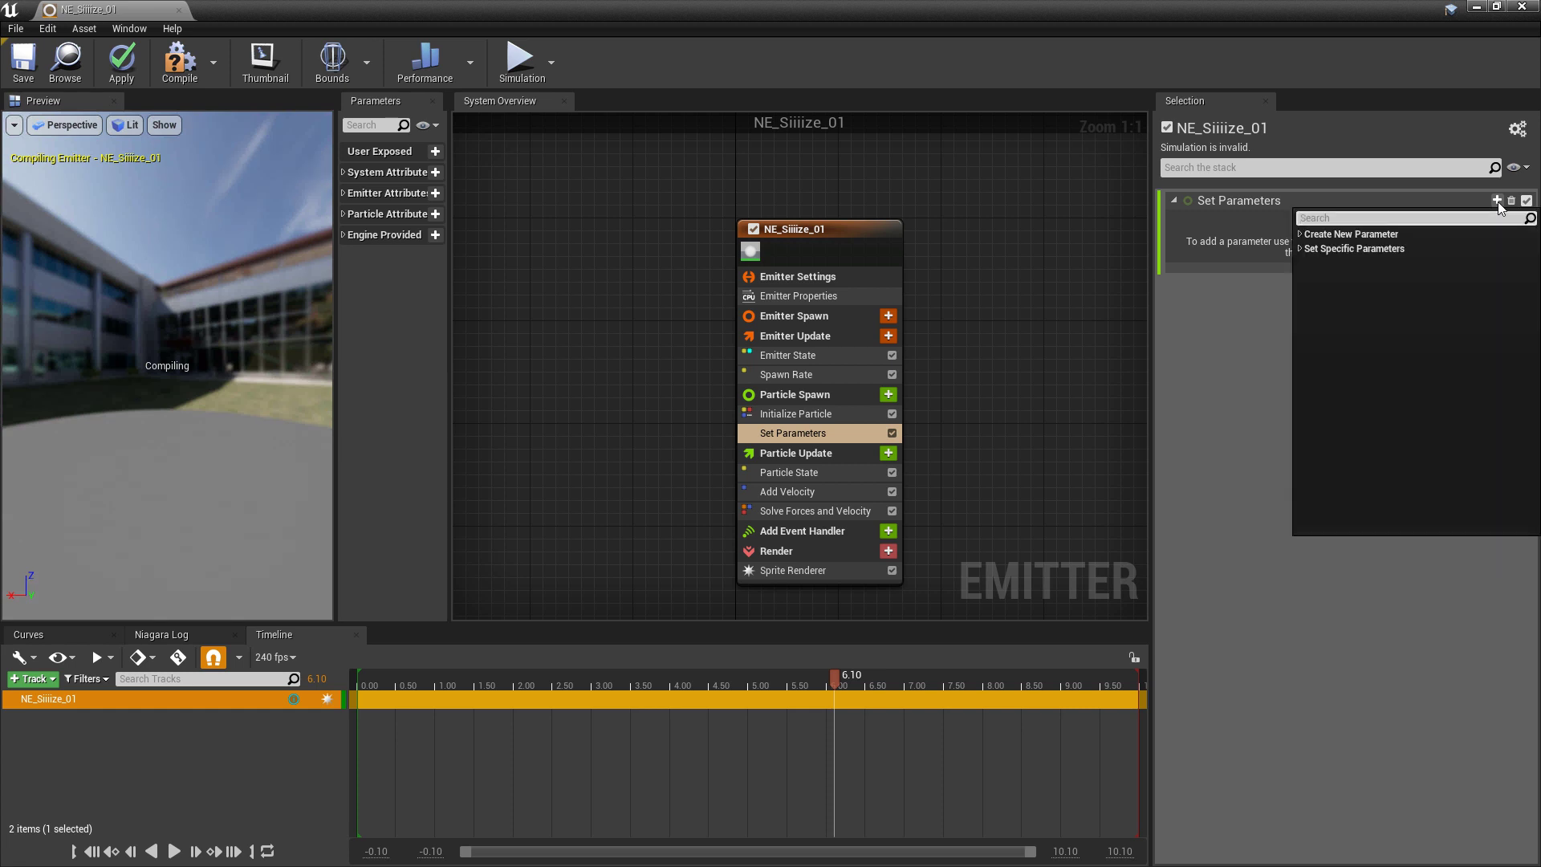
pyautogui.write('sprit')
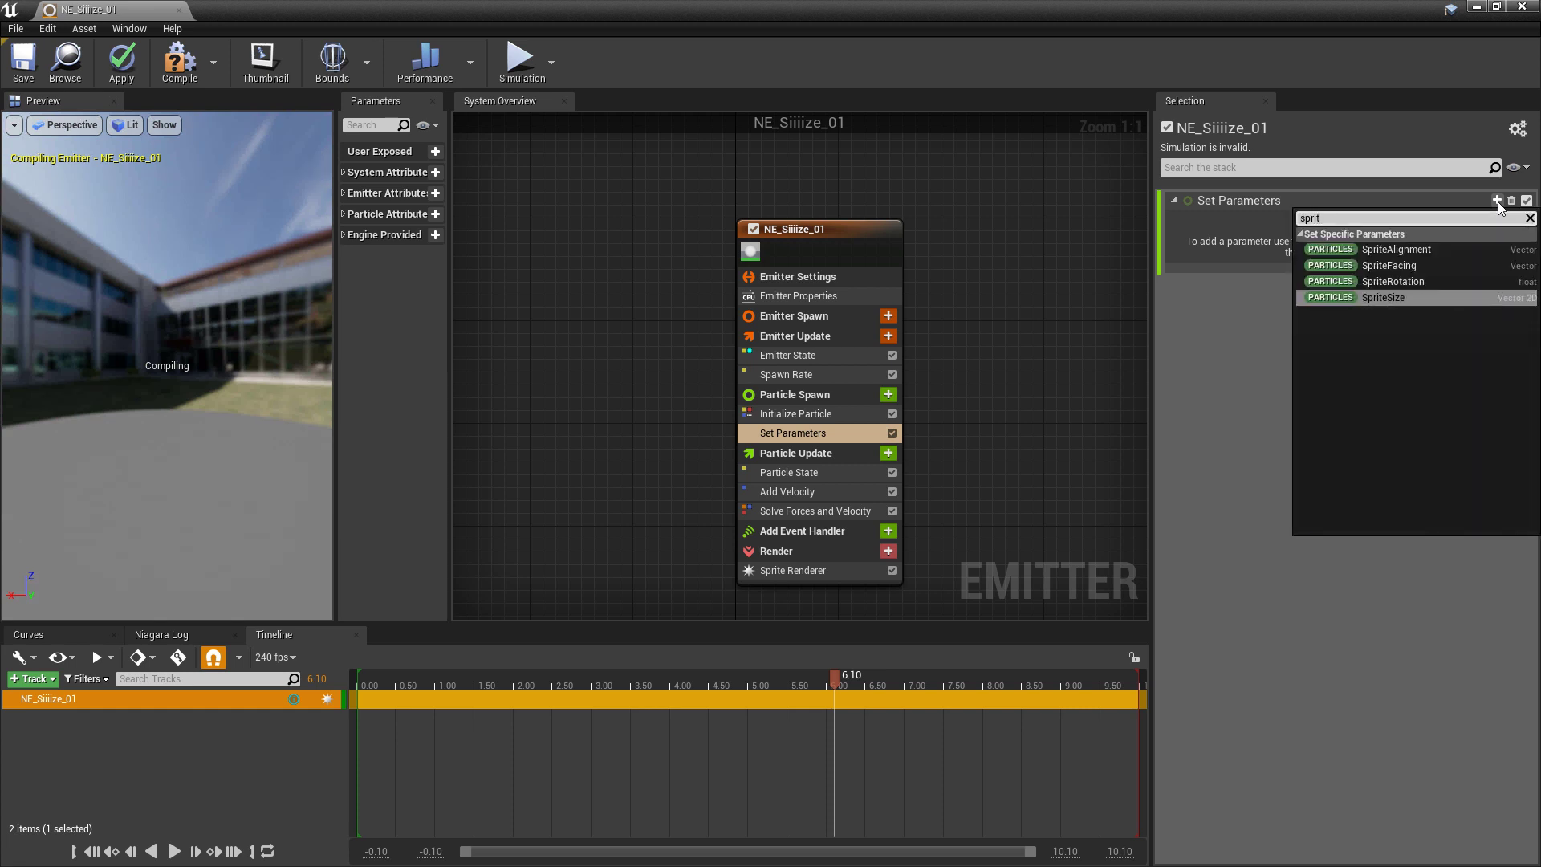
pyautogui.press('Return')
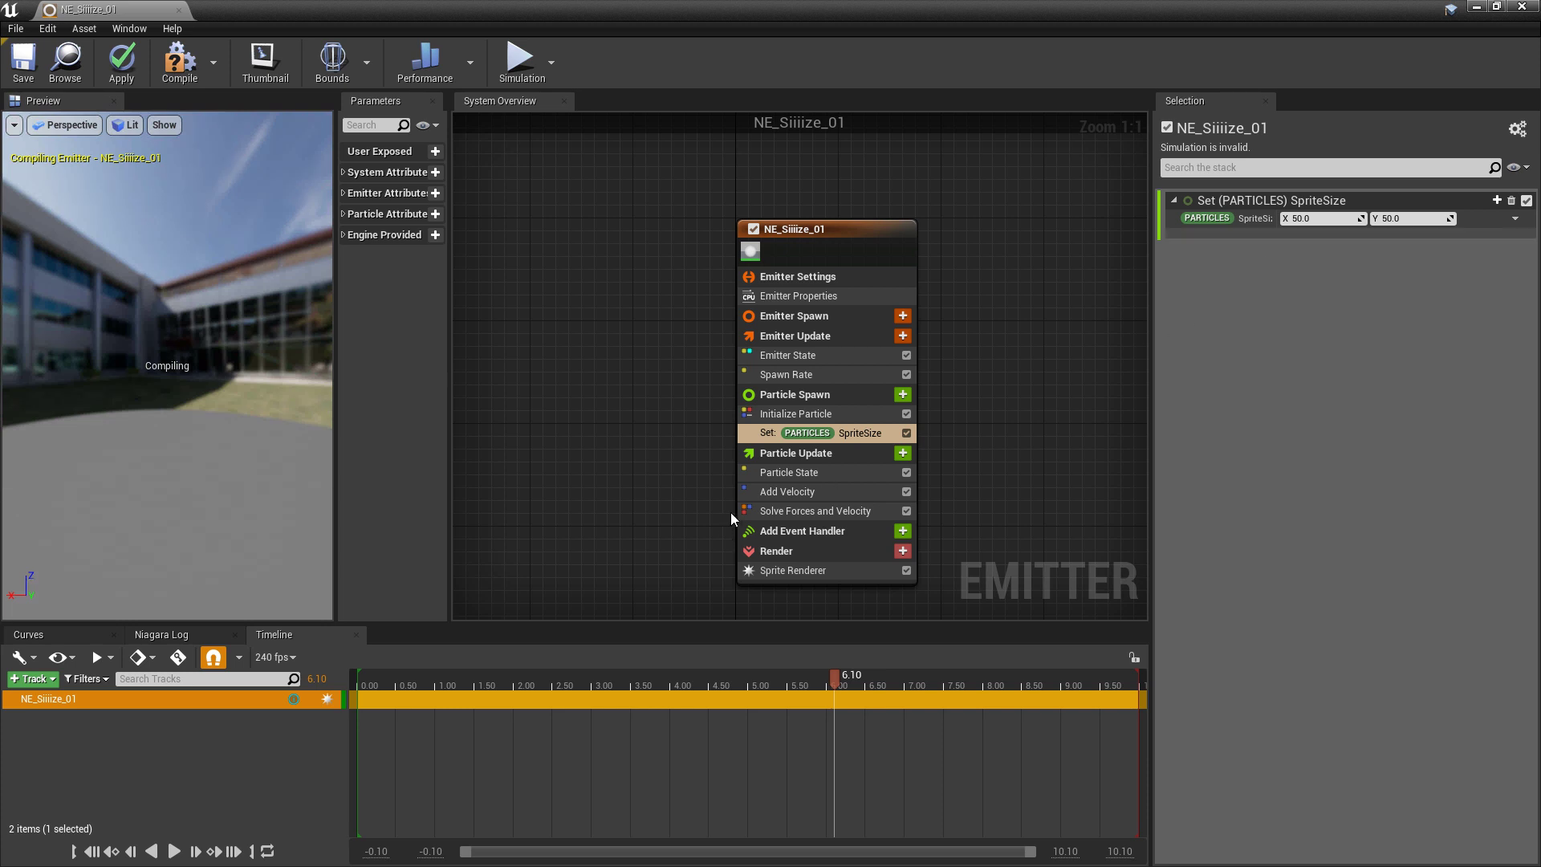
pyautogui.click(804, 414)
pyautogui.click(783, 433)
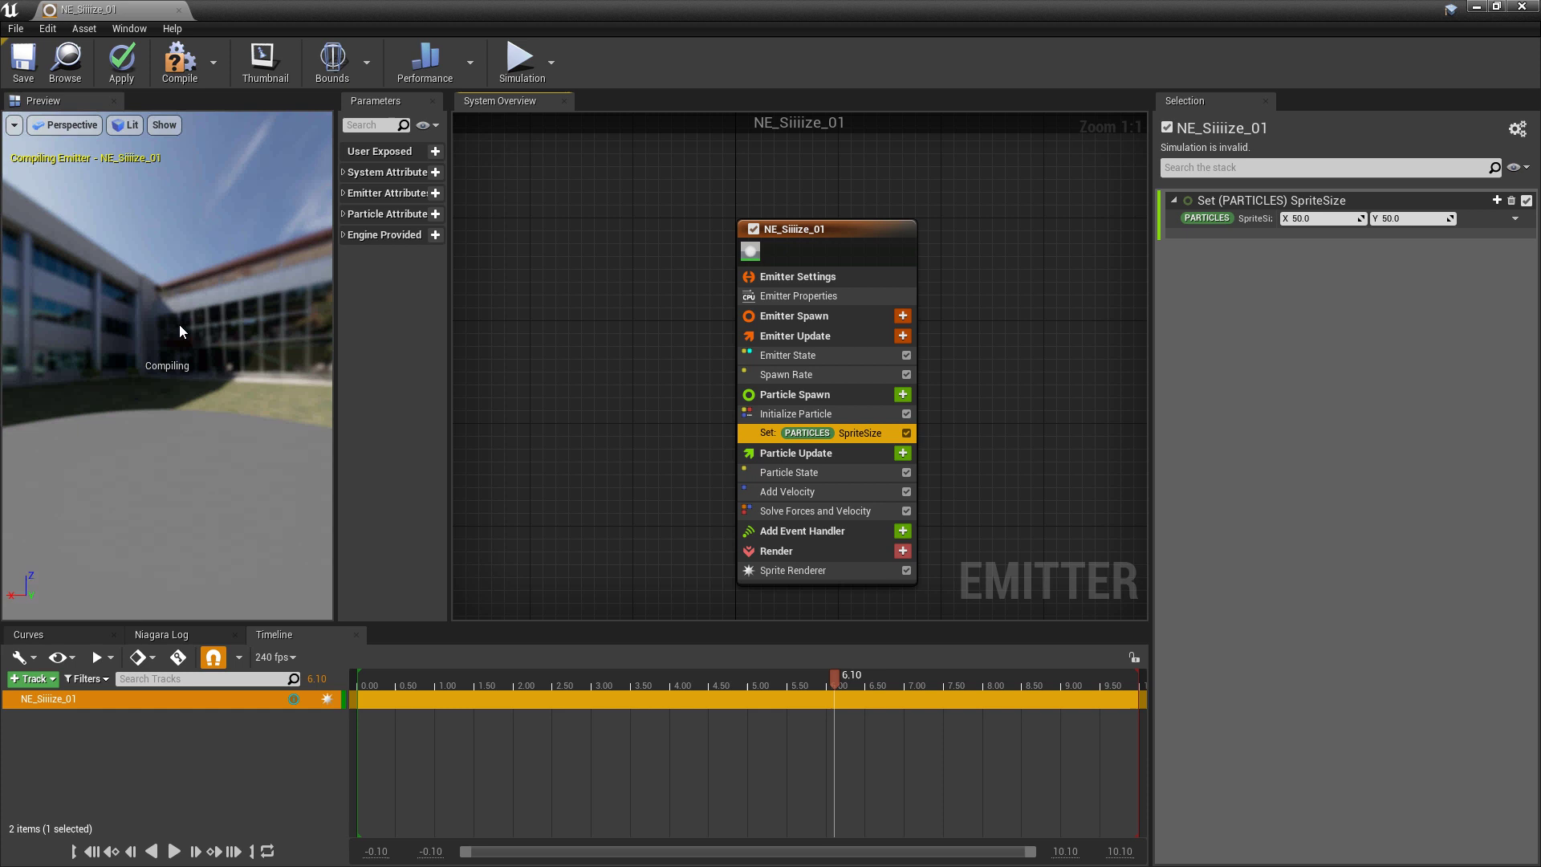
pyautogui.click(14, 65)
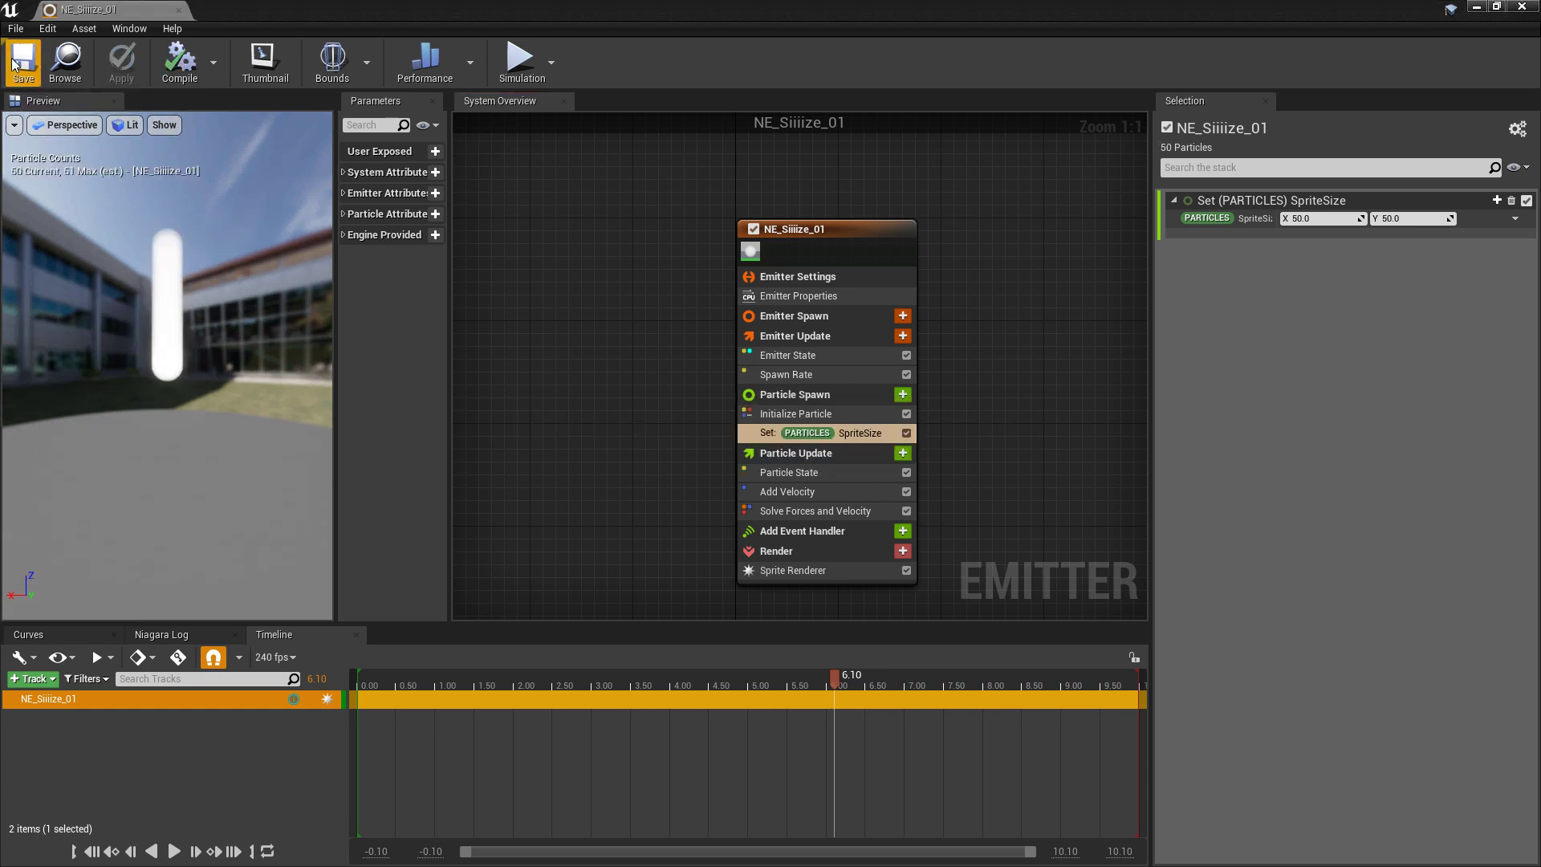
# - Try SpriteSize X values of 100 and 50, then delete the Set SpriteSize module
pyautogui.click(1317, 218)
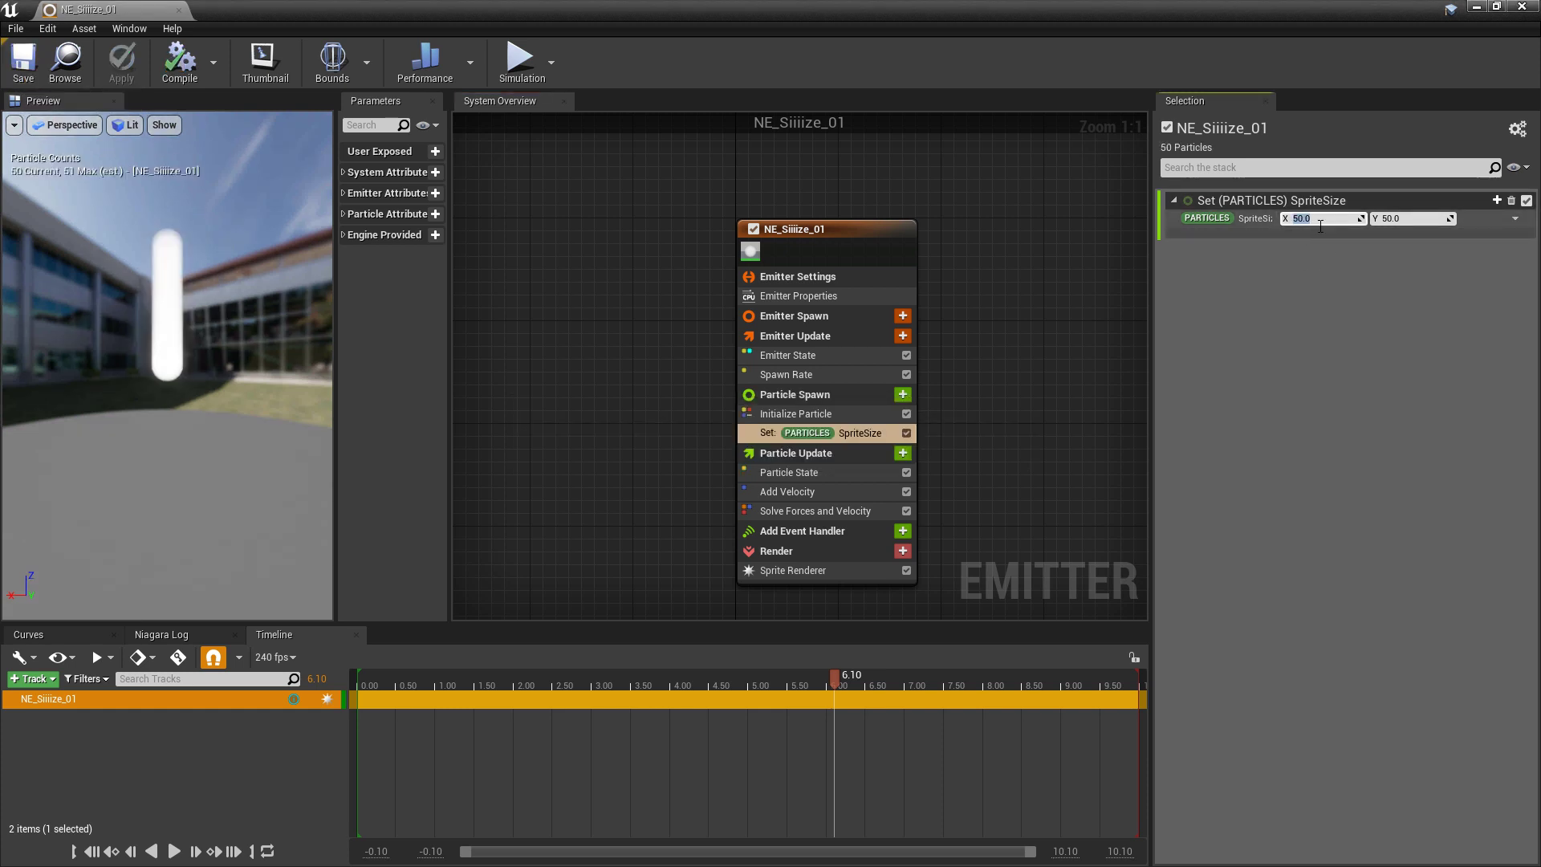
pyautogui.write('100')
pyautogui.press('Return')
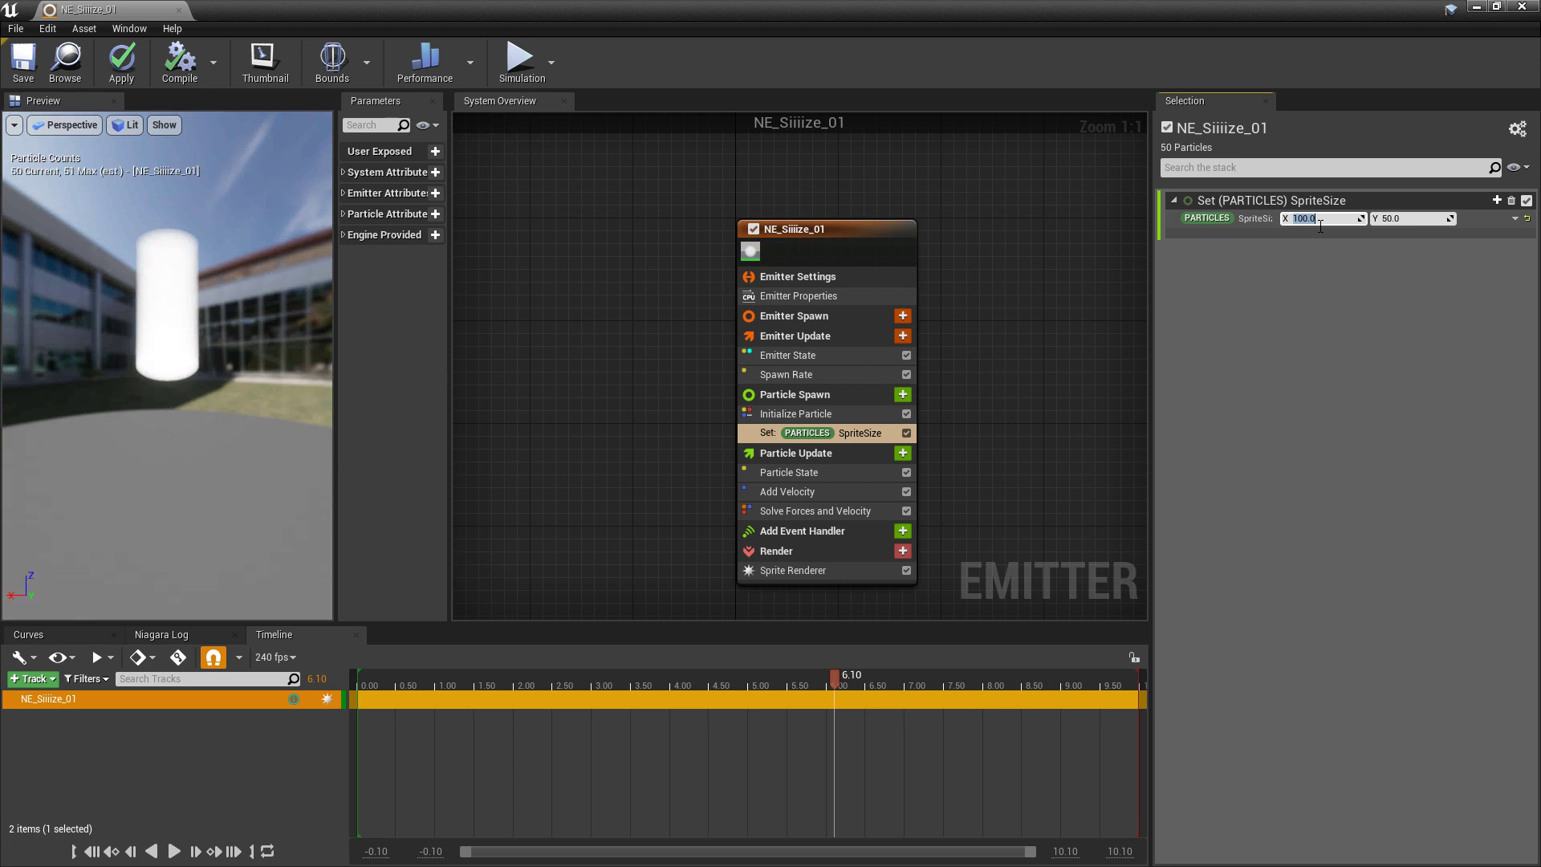
pyautogui.write('50')
pyautogui.press('Return')
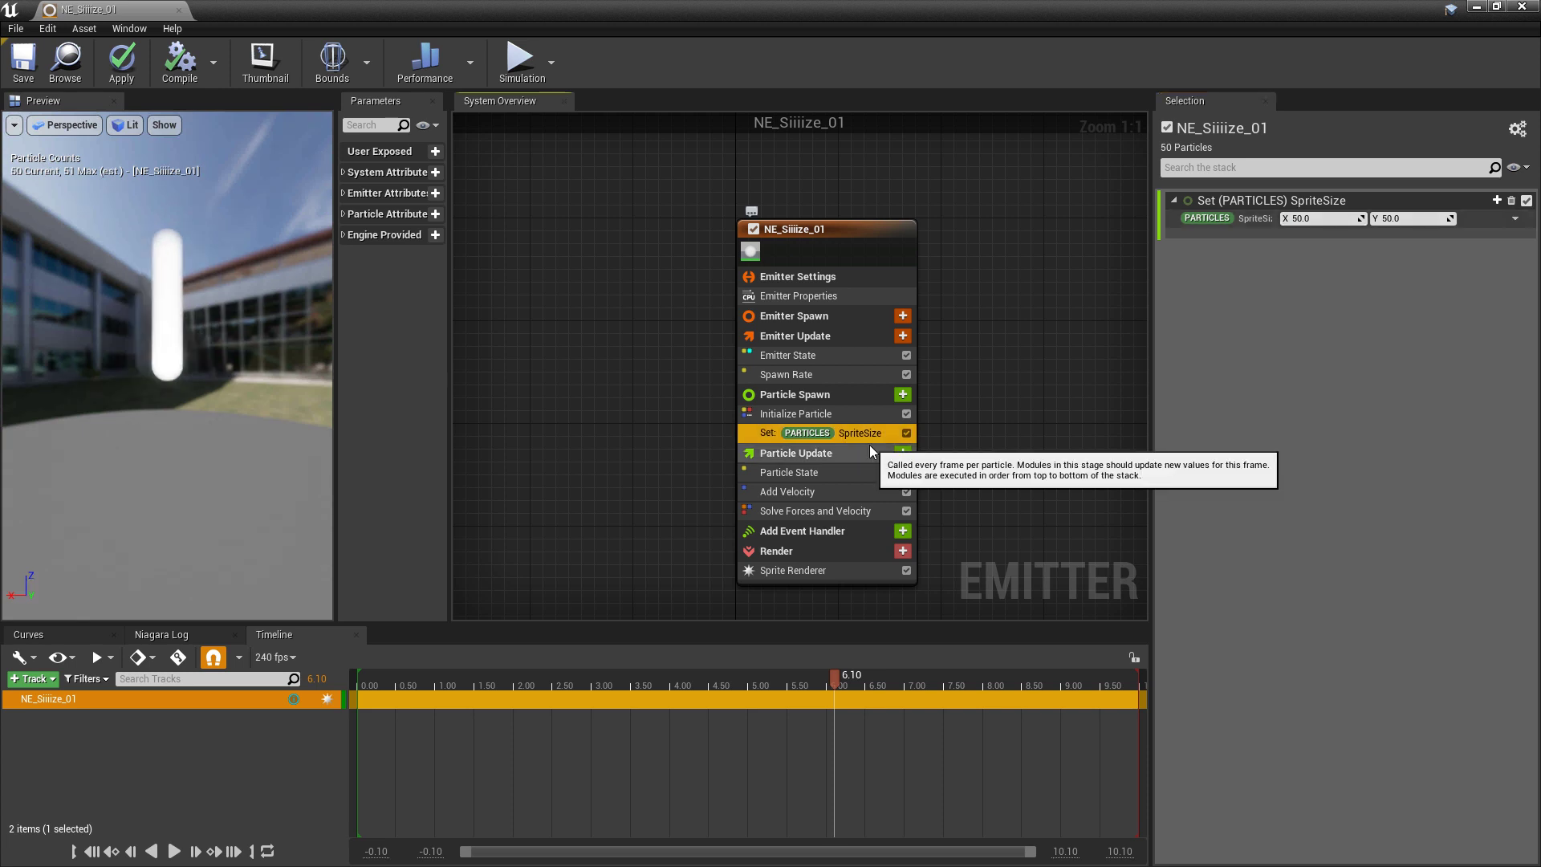
pyautogui.press('Delete')
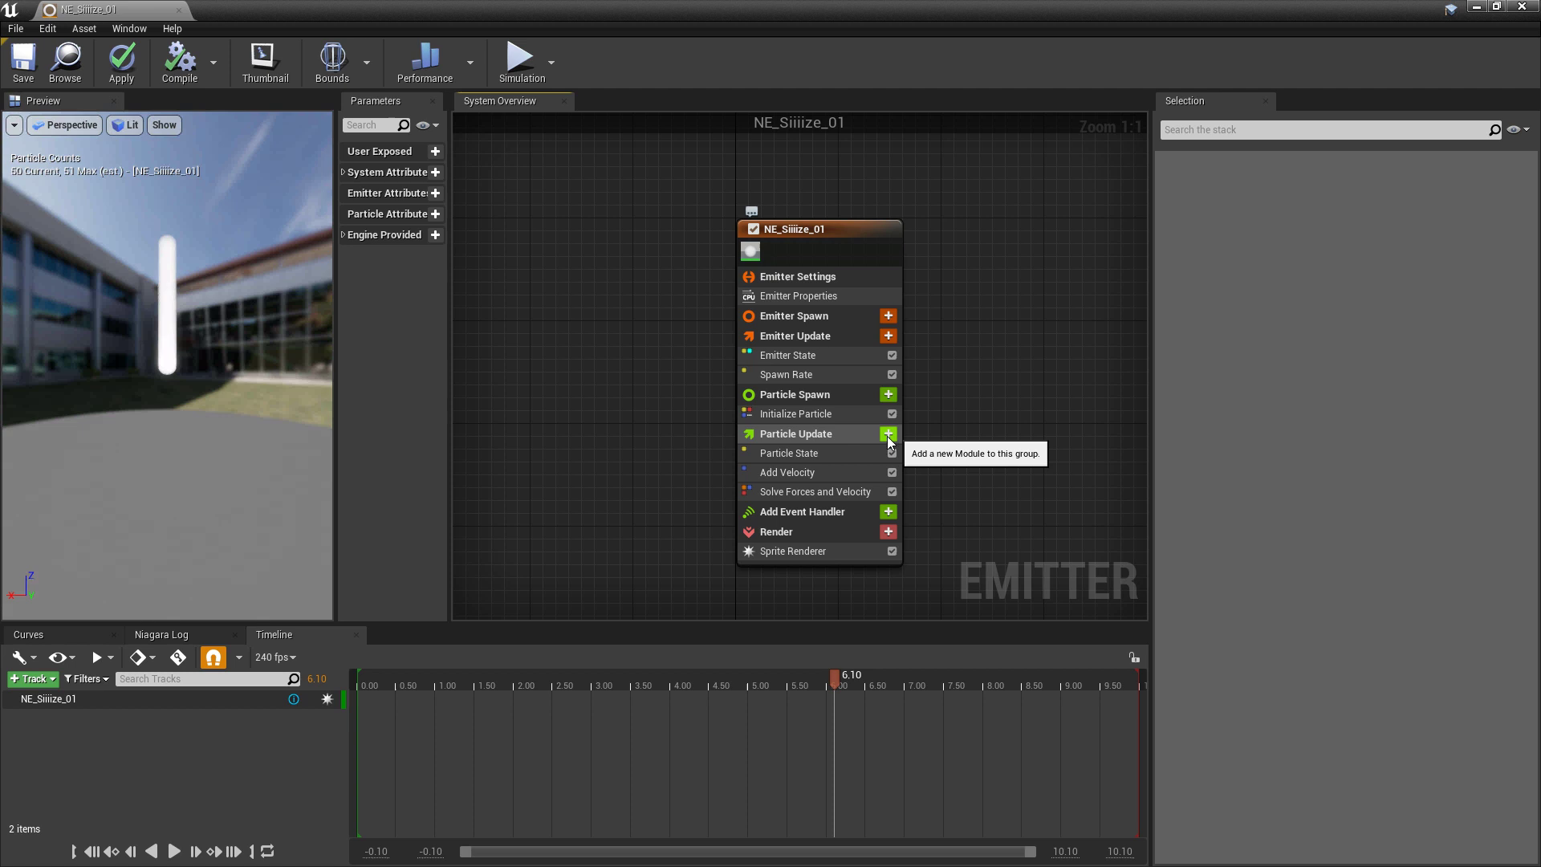
# - Add a Scale Sprite Size module to Particle Update
pyautogui.click(889, 434)
pyautogui.write('scale')
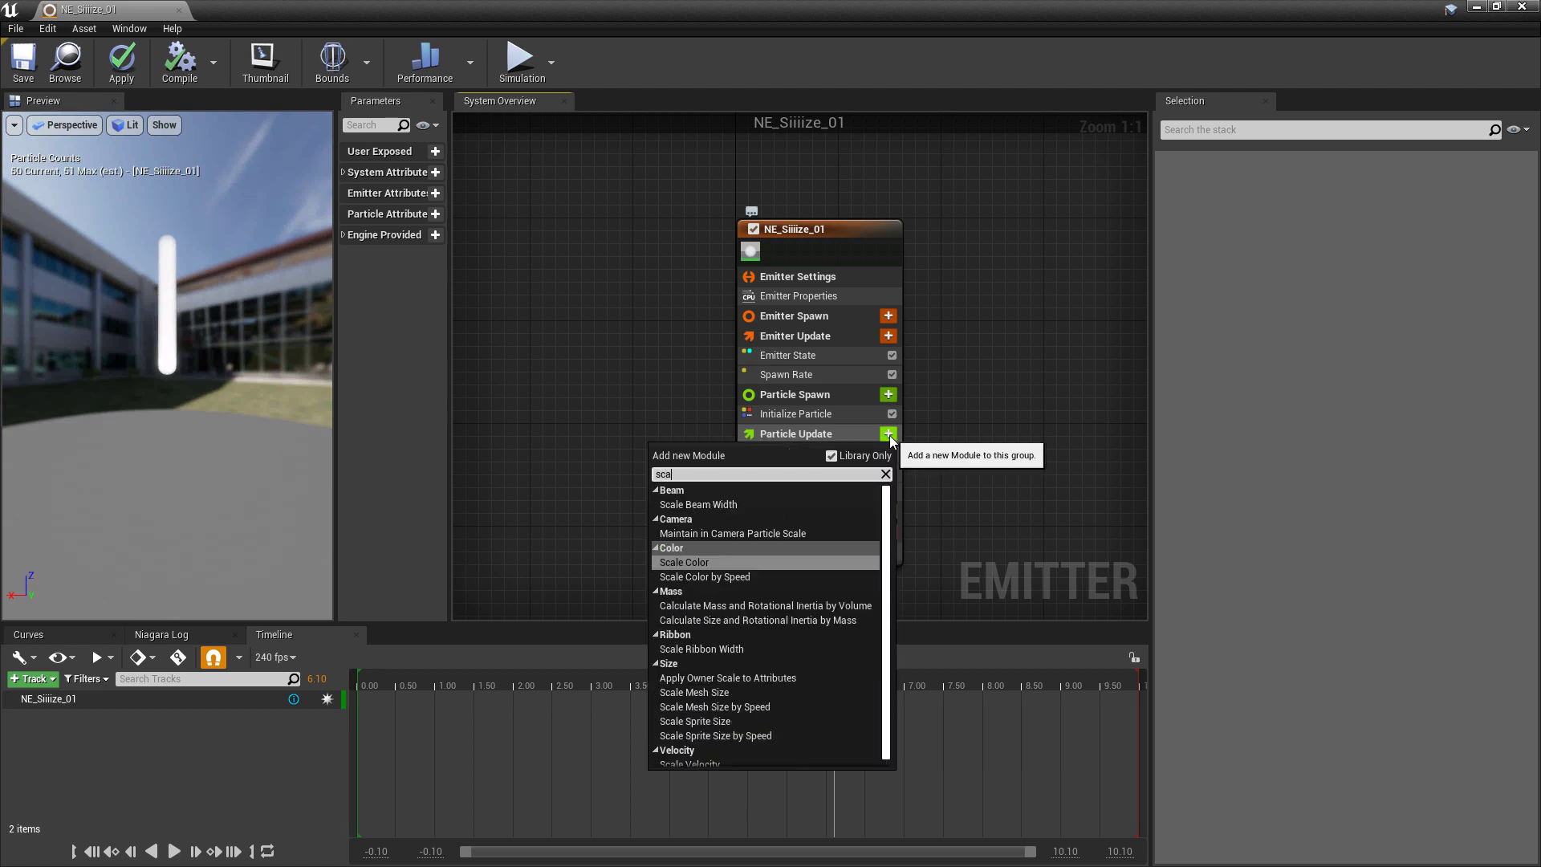
pyautogui.press('Down')
pyautogui.press('Down')
pyautogui.press('Down')
pyautogui.press('Down')
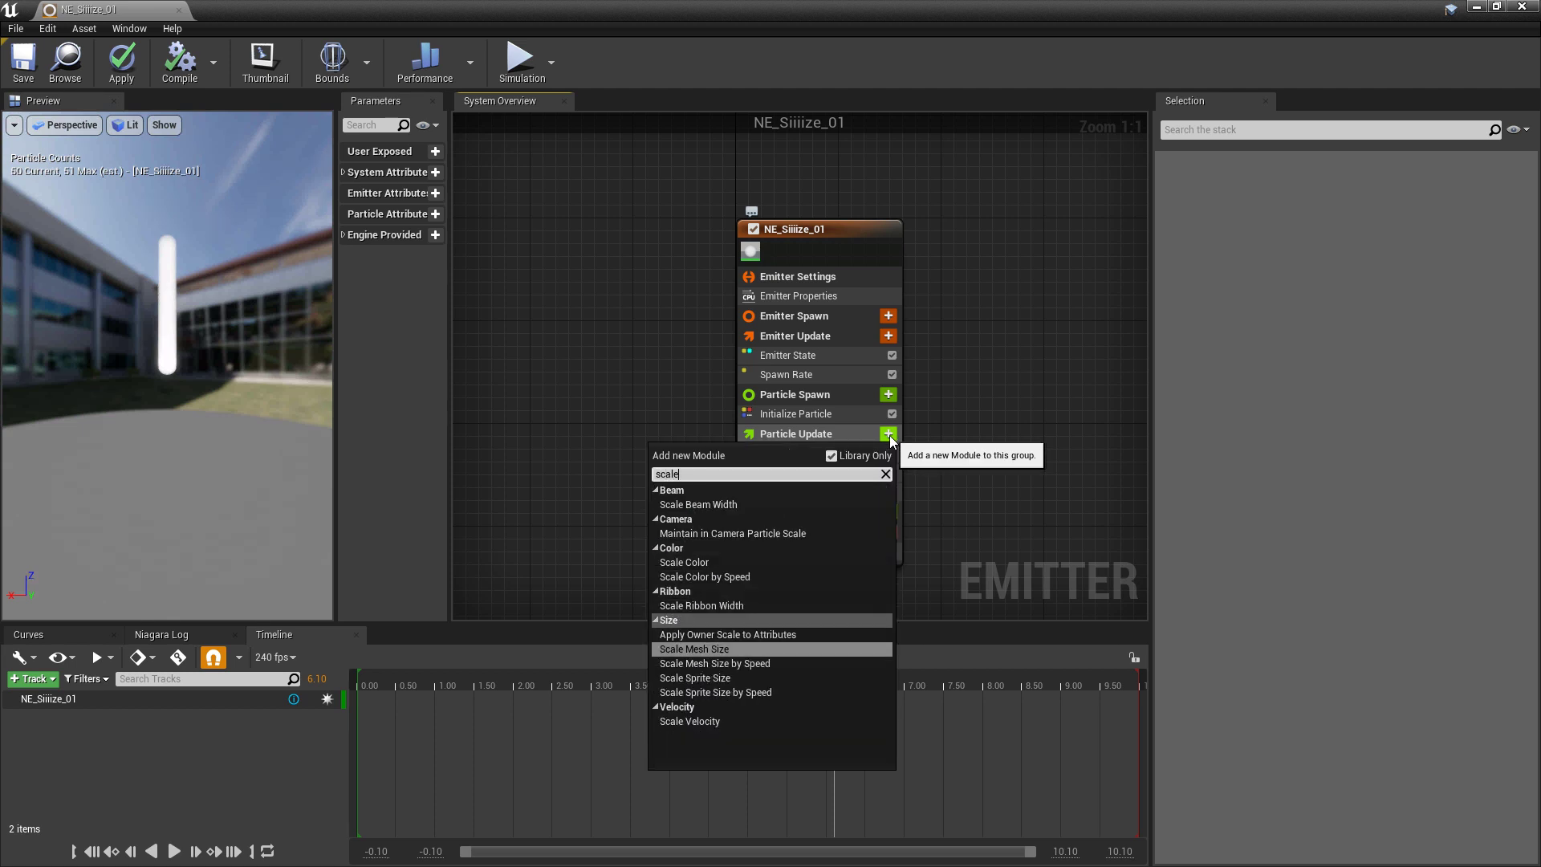
pyautogui.press('Down')
pyautogui.press('Down')
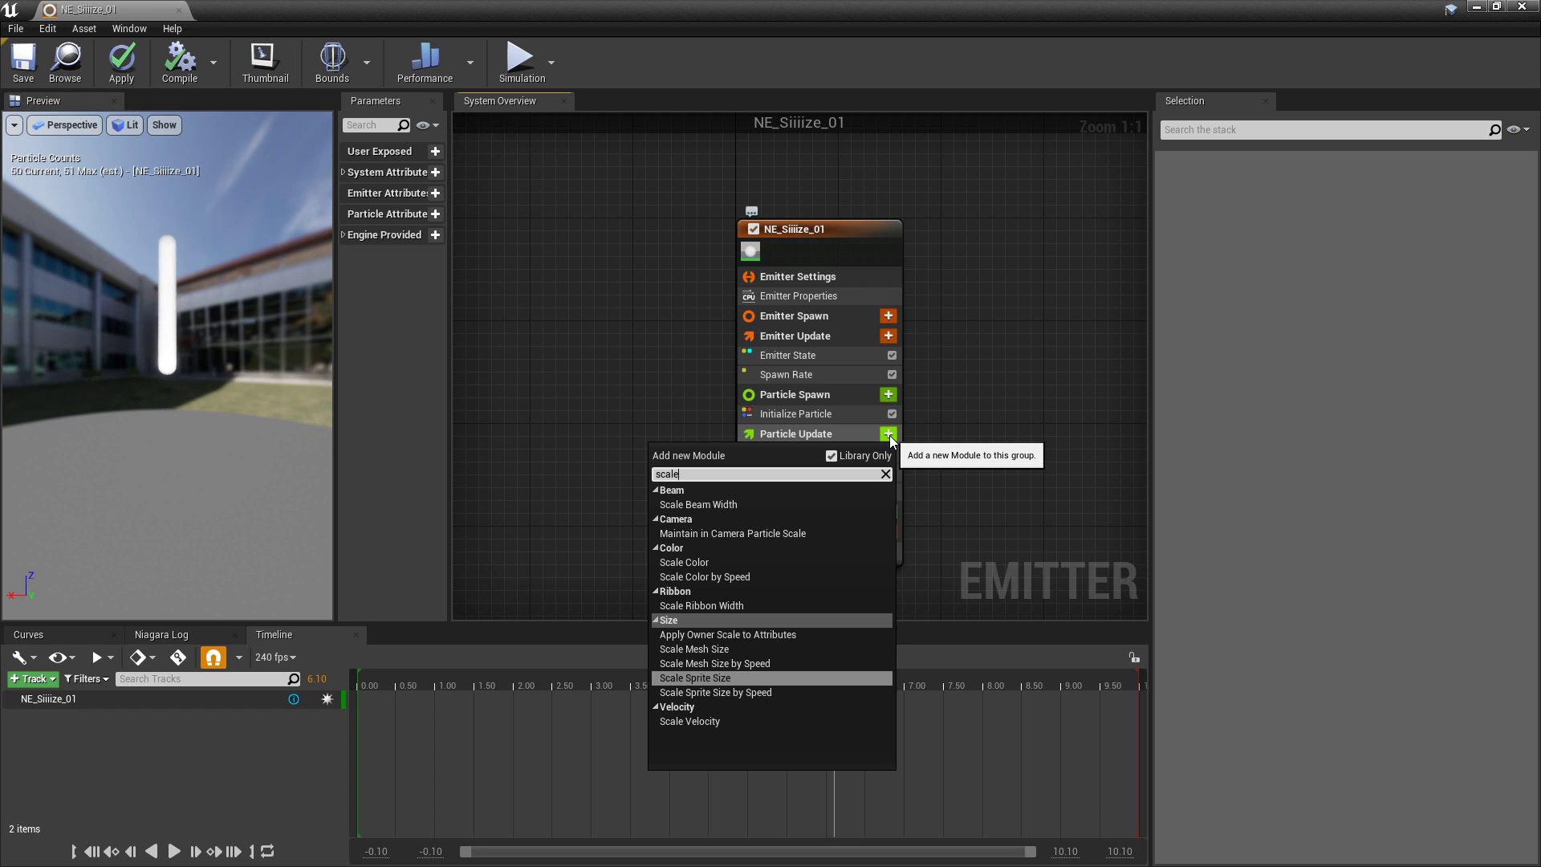
pyautogui.press('Return')
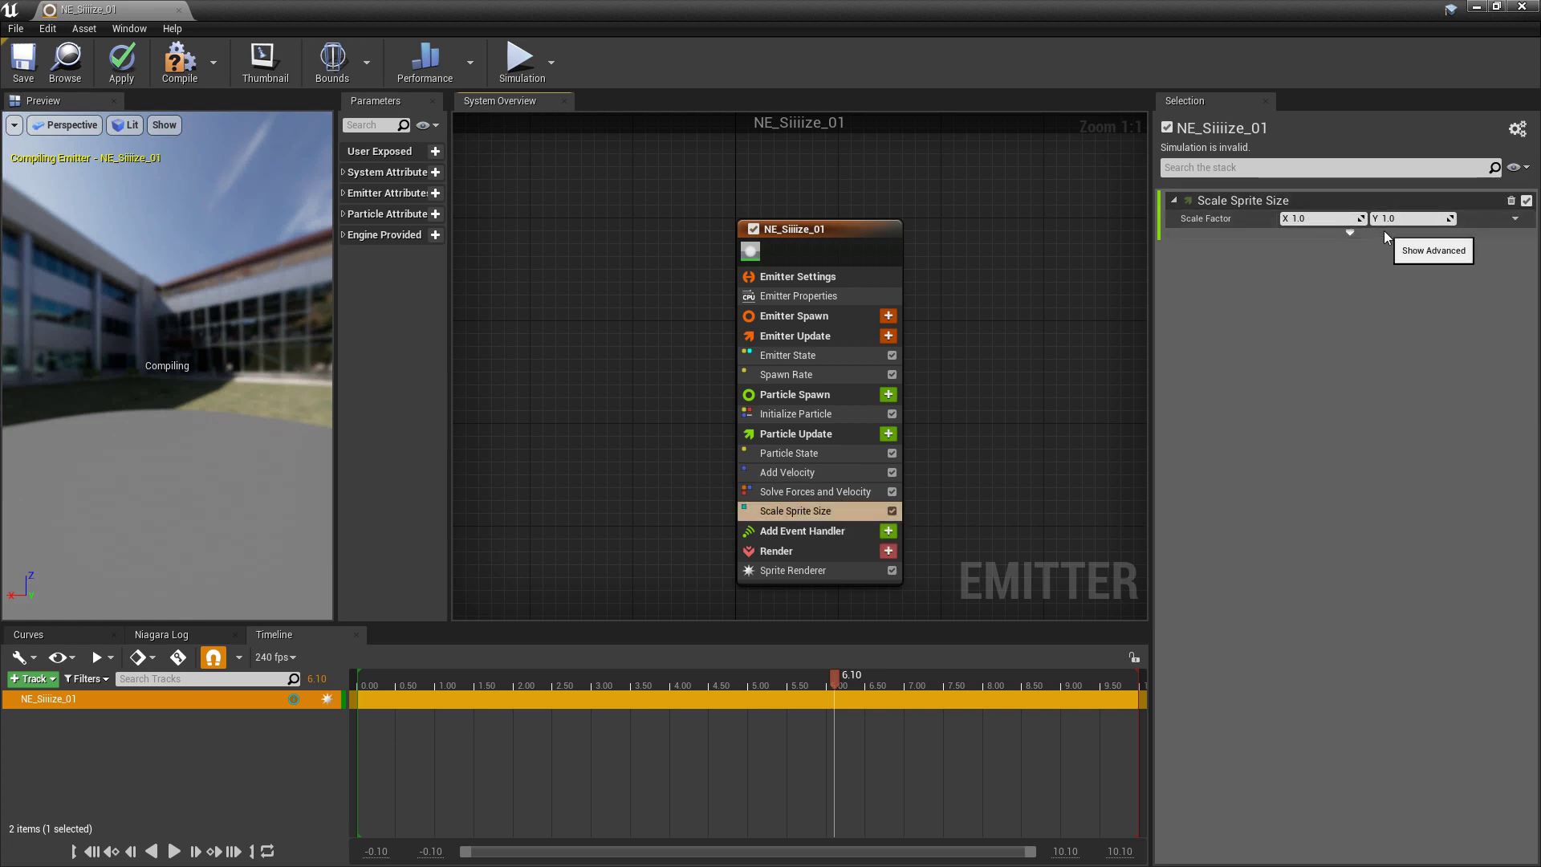
# - Drive the Scale Factor with a Vector 2DFrom Float dynamic input
pyautogui.click(1515, 218)
pyautogui.write('fo')
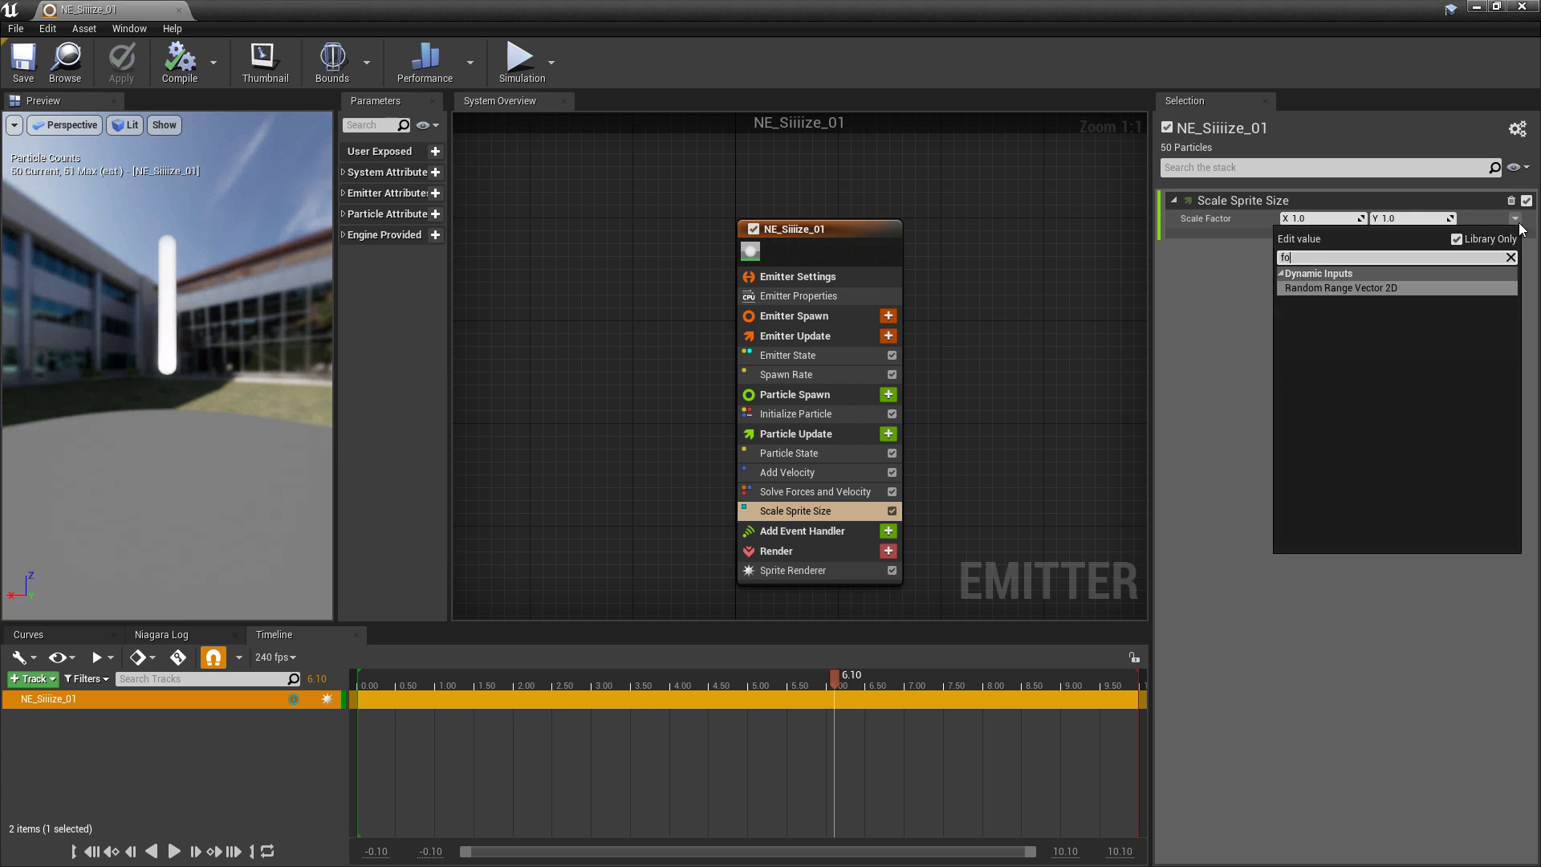
pyautogui.press('BackSpace')
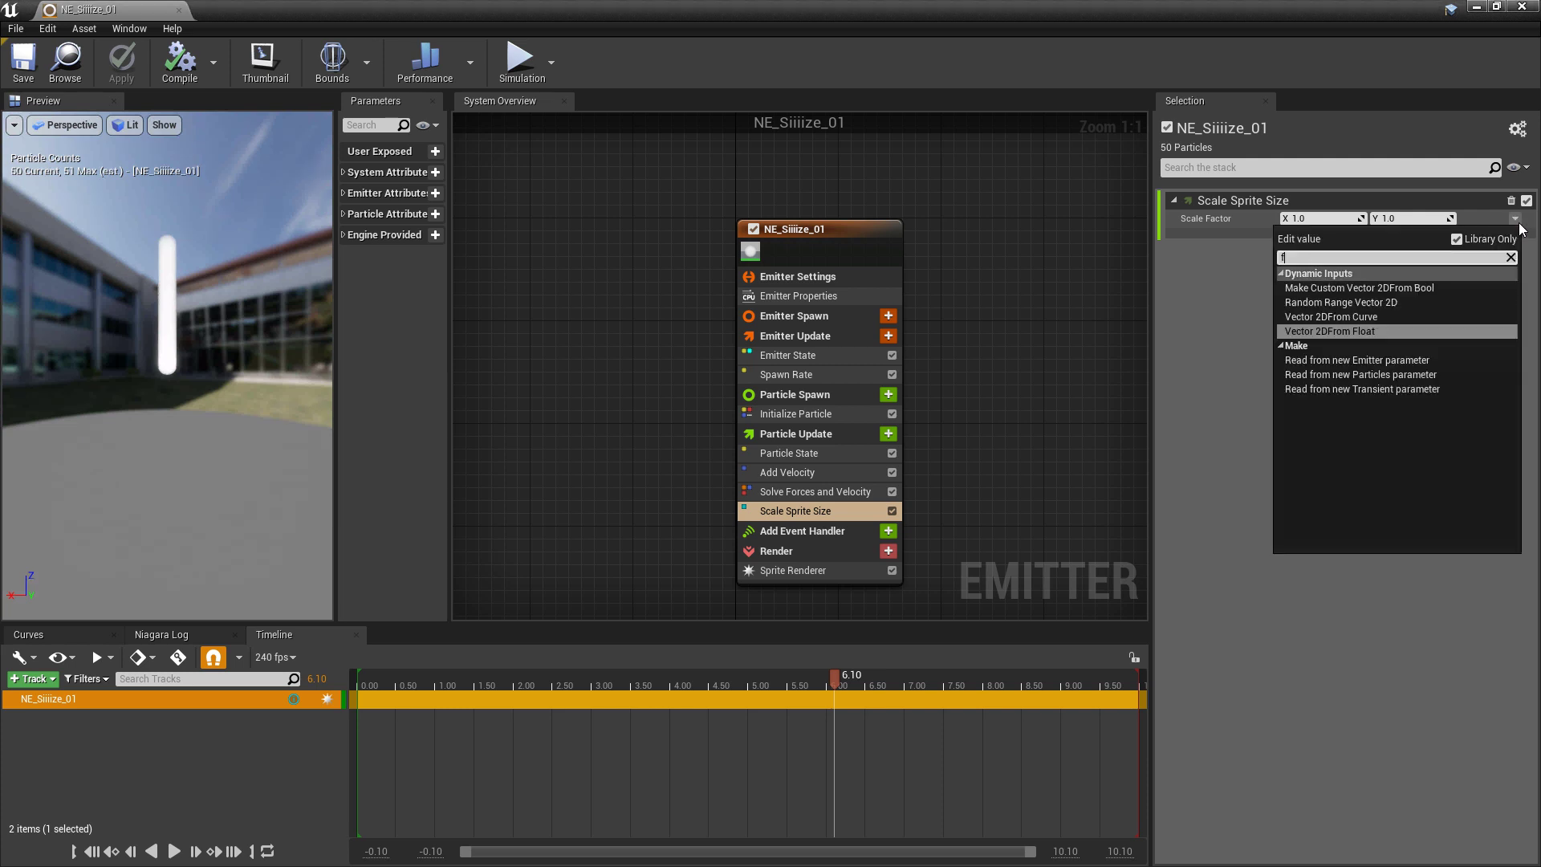
pyautogui.write('loat')
pyautogui.press('Return')
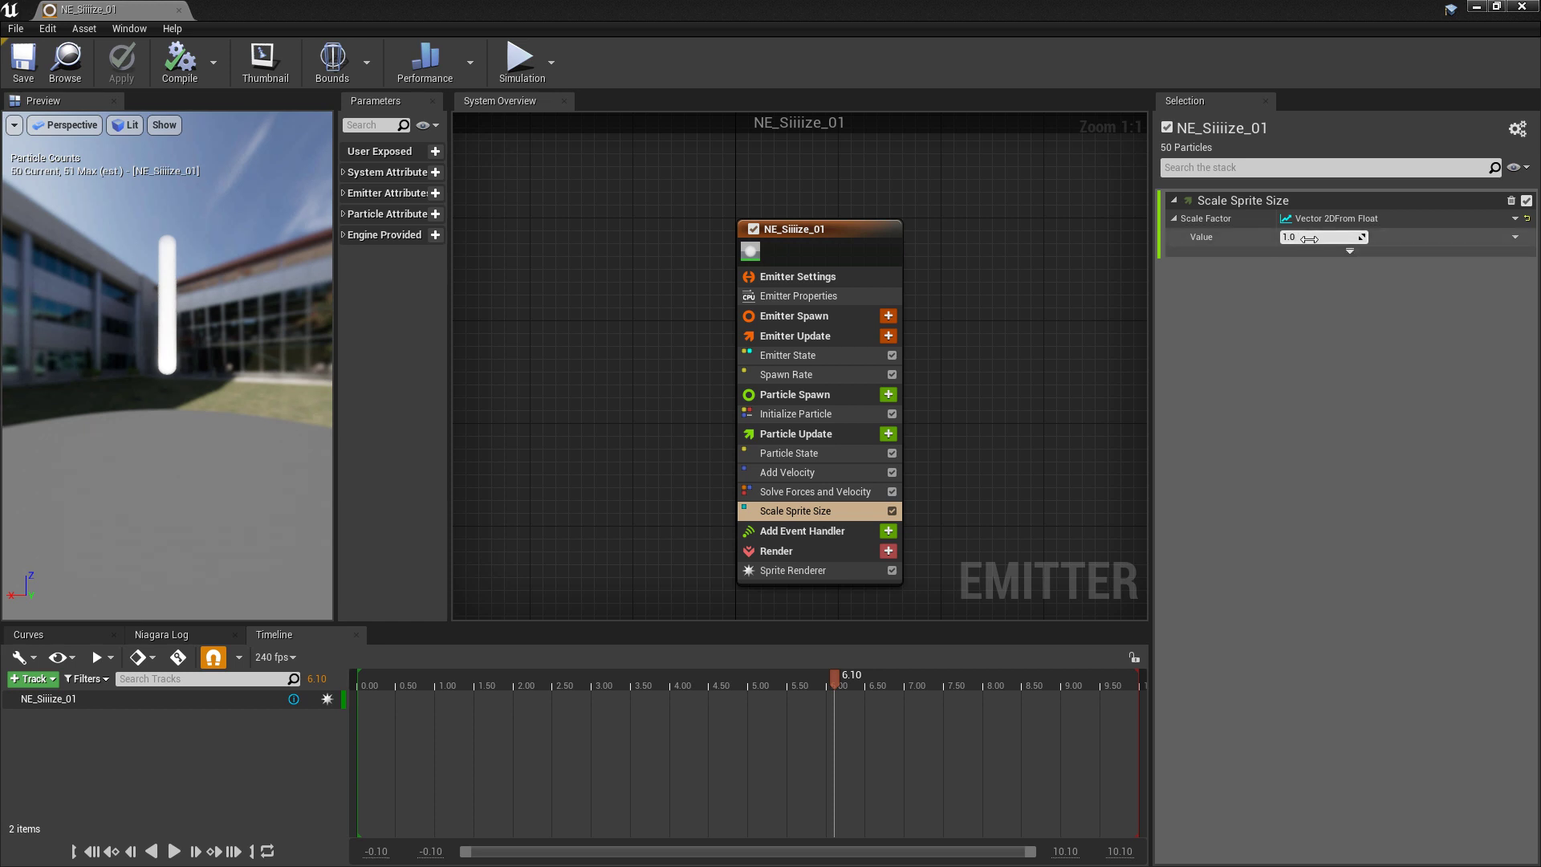
# - Try scale Values of 2.0 and 3.0, then leave the Value at 1.0
pyautogui.click(1308, 239)
pyautogui.write('2')
pyautogui.press('Return')
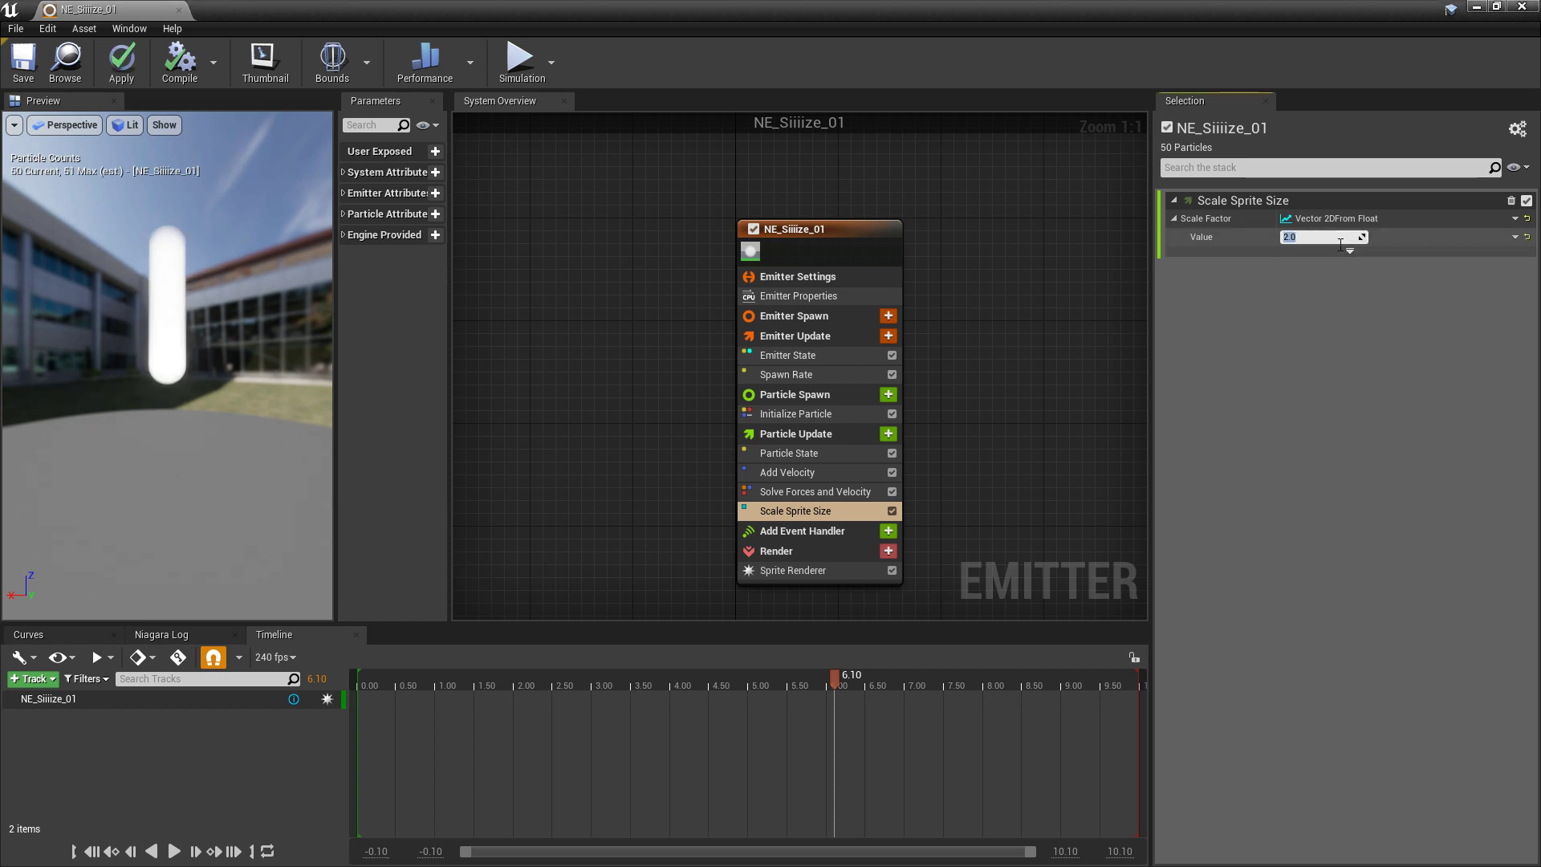
pyautogui.write('3')
pyautogui.press('Return')
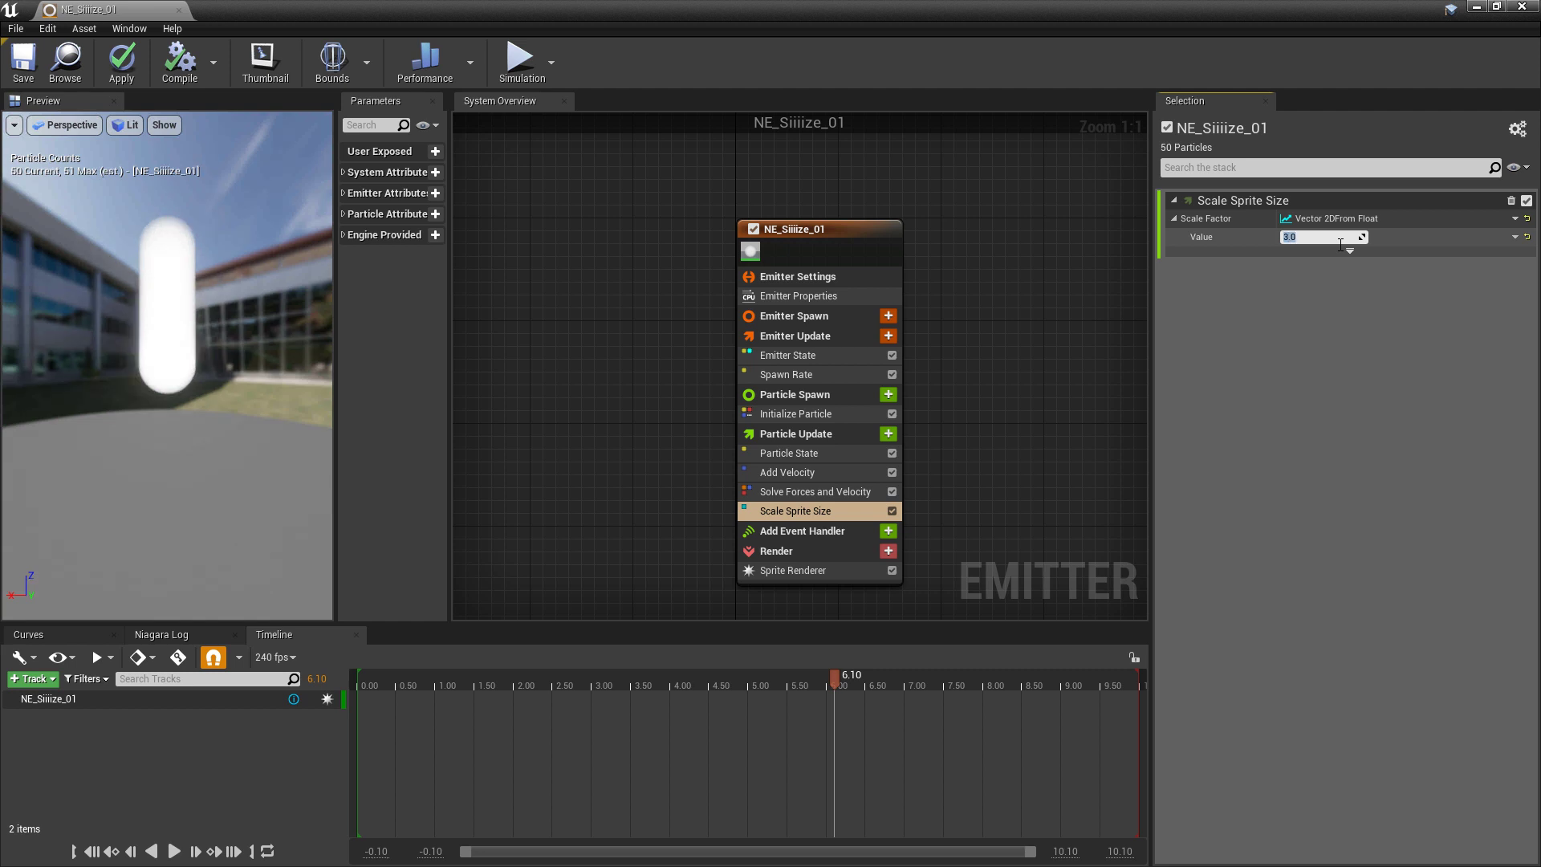
pyautogui.write('1')
pyautogui.press('Return')
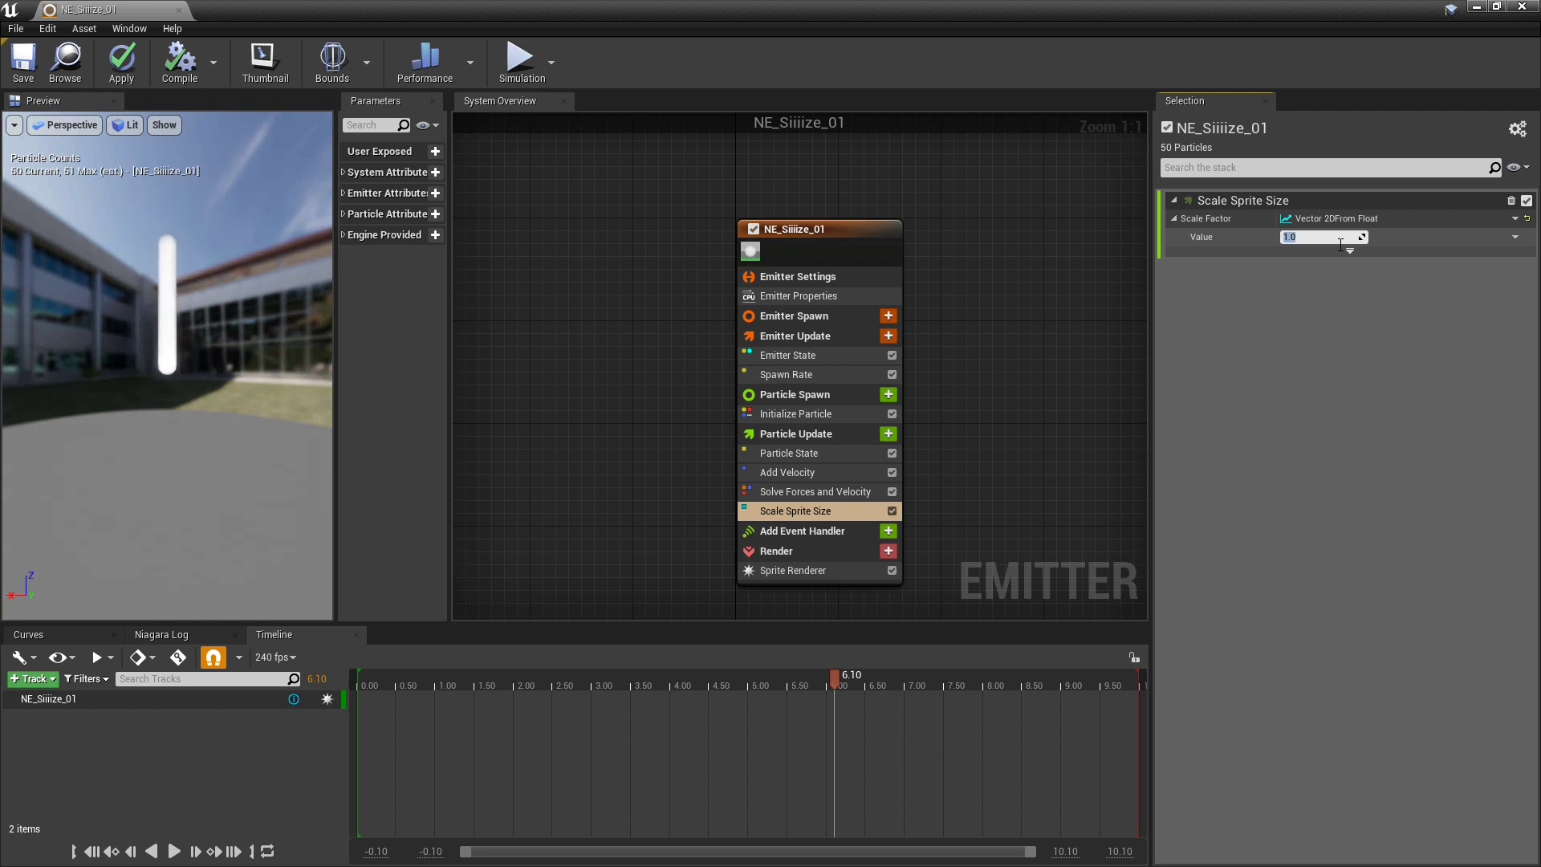
# - Drive the scale Value with a Float from Curve falling 1.0 to 0 over NormalizedAge, and replay the preview
pyautogui.click(1340, 240)
pyautogui.click(1514, 237)
pyautogui.write('curve')
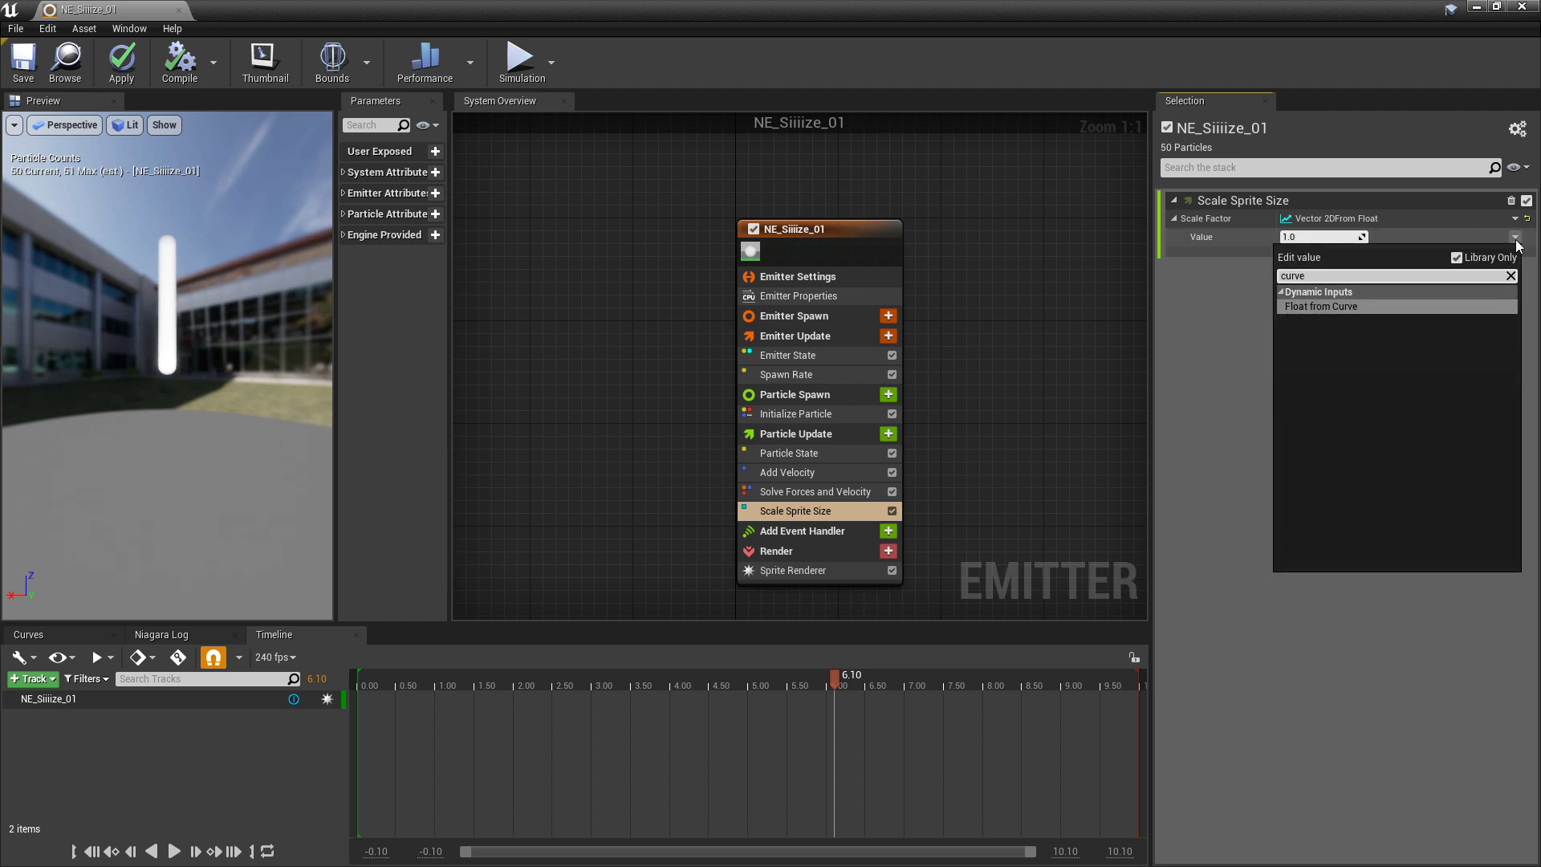
pyautogui.press('Return')
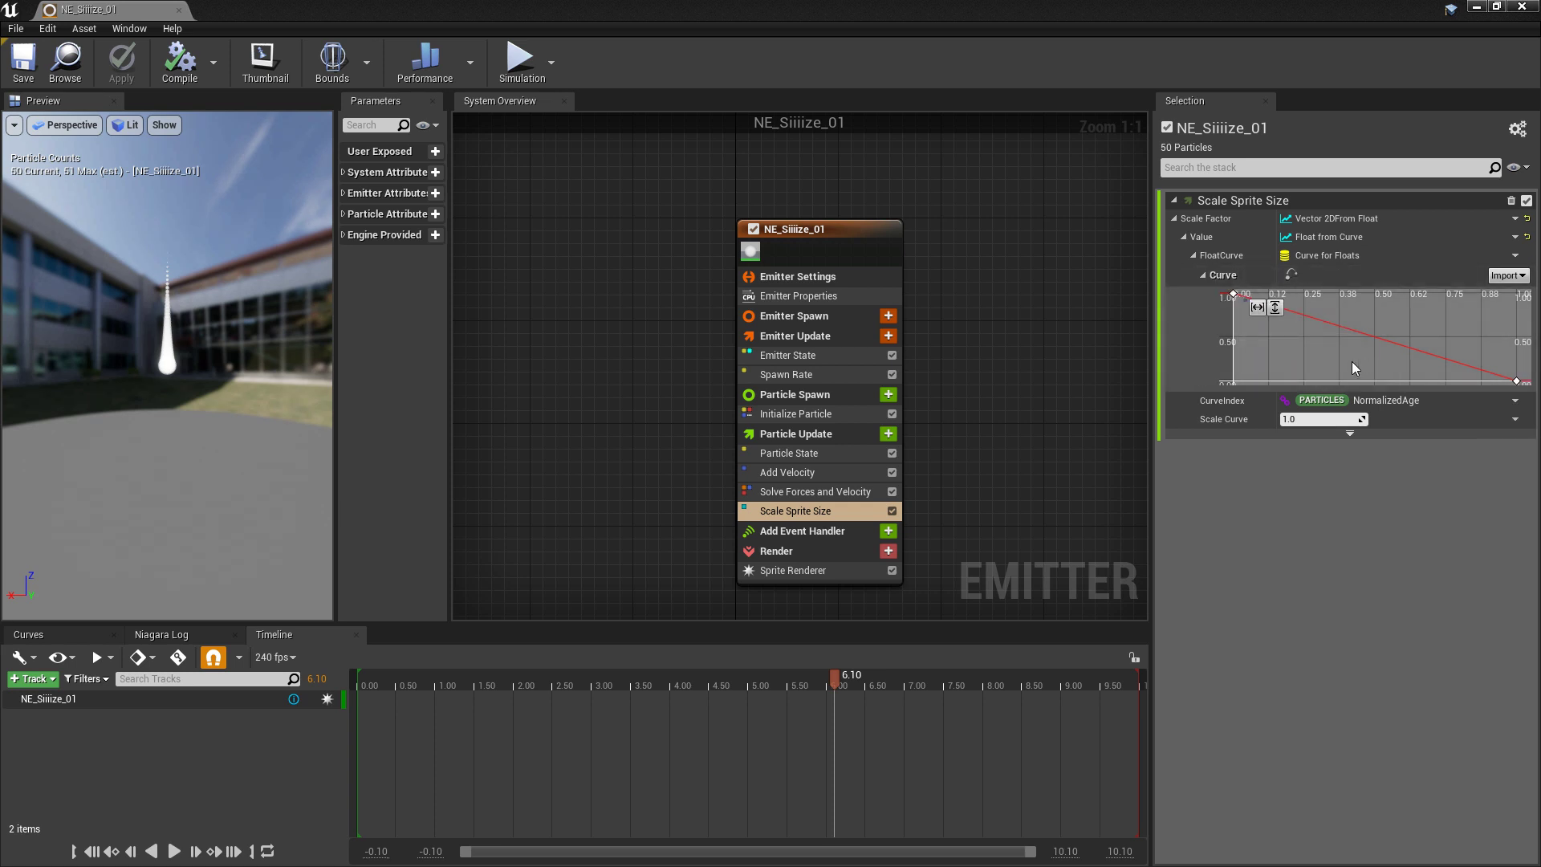
pyautogui.click(1234, 297)
pyautogui.moveTo(195, 391); pyautogui.dragTo(194, 391)
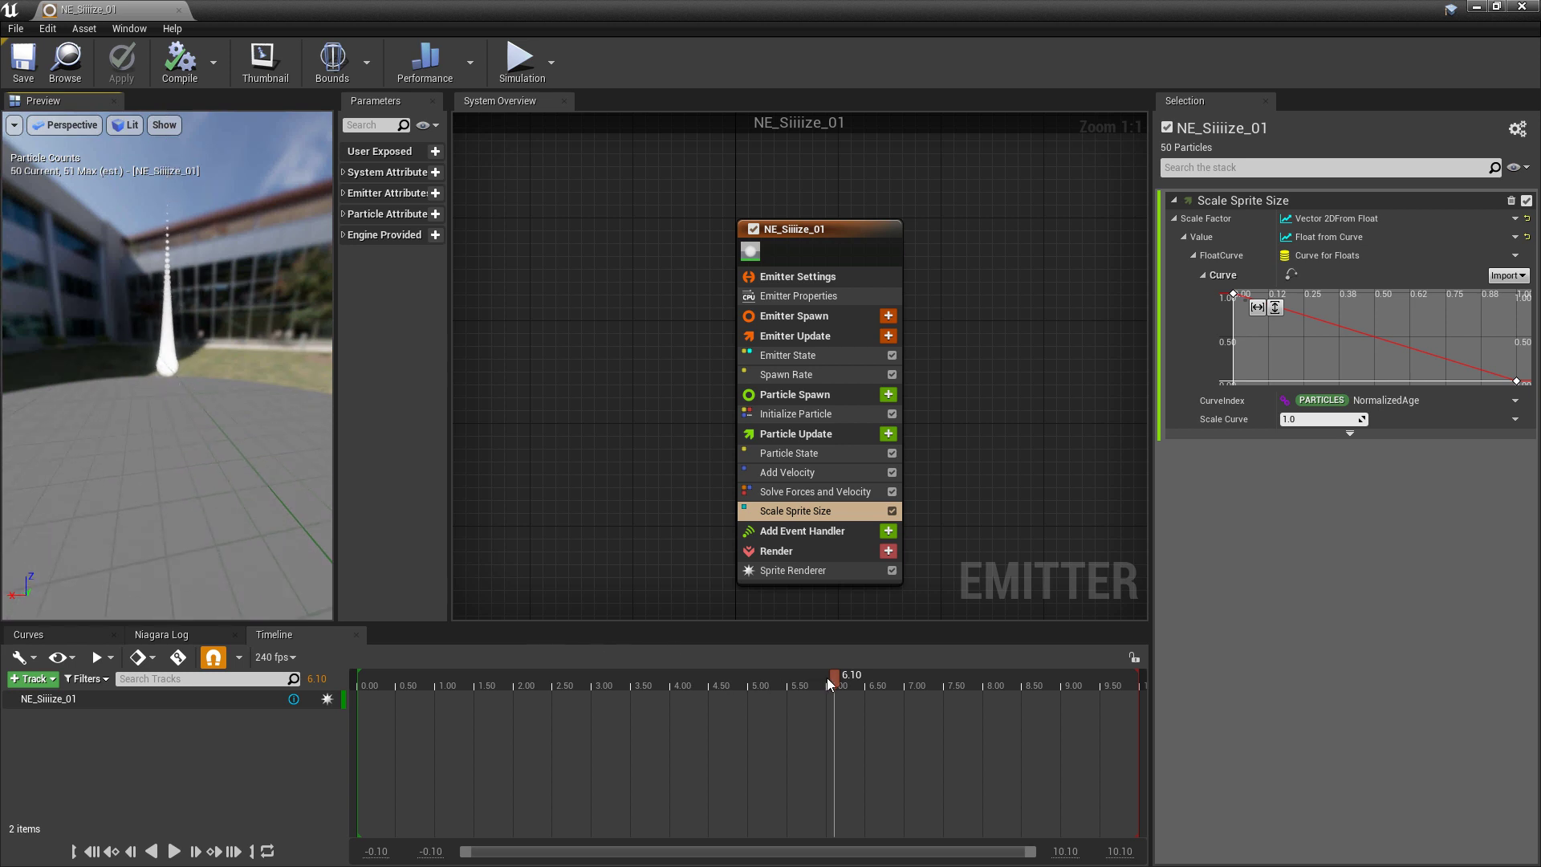
pyautogui.moveTo(828, 680); pyautogui.dragTo(453, 682)
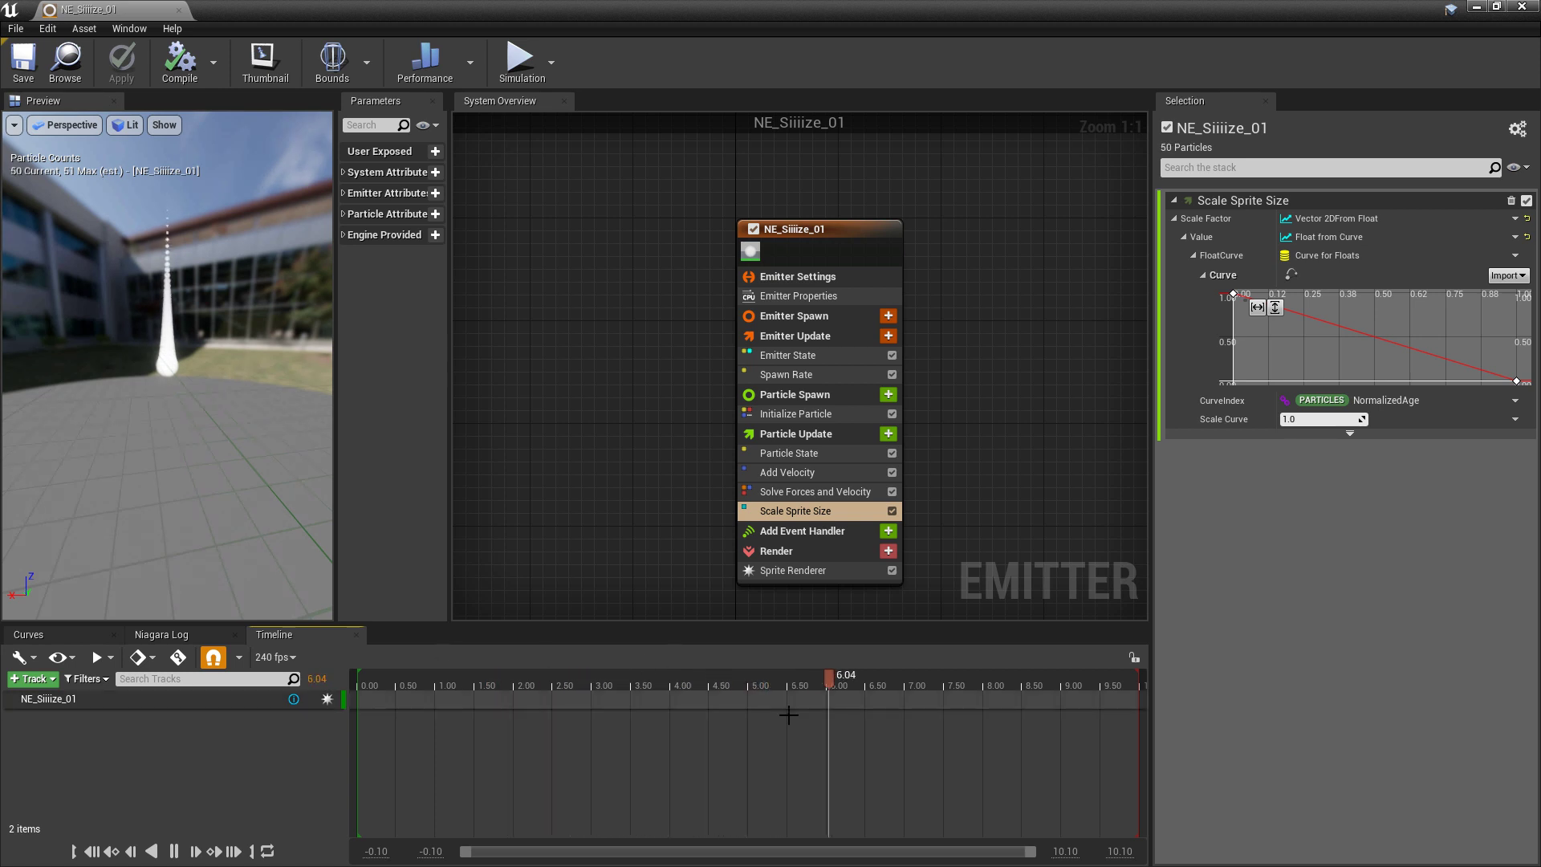
# - Add two keys to the sprite-size curve and drag one to about time 0.31, value 0.02
pyautogui.press('space')
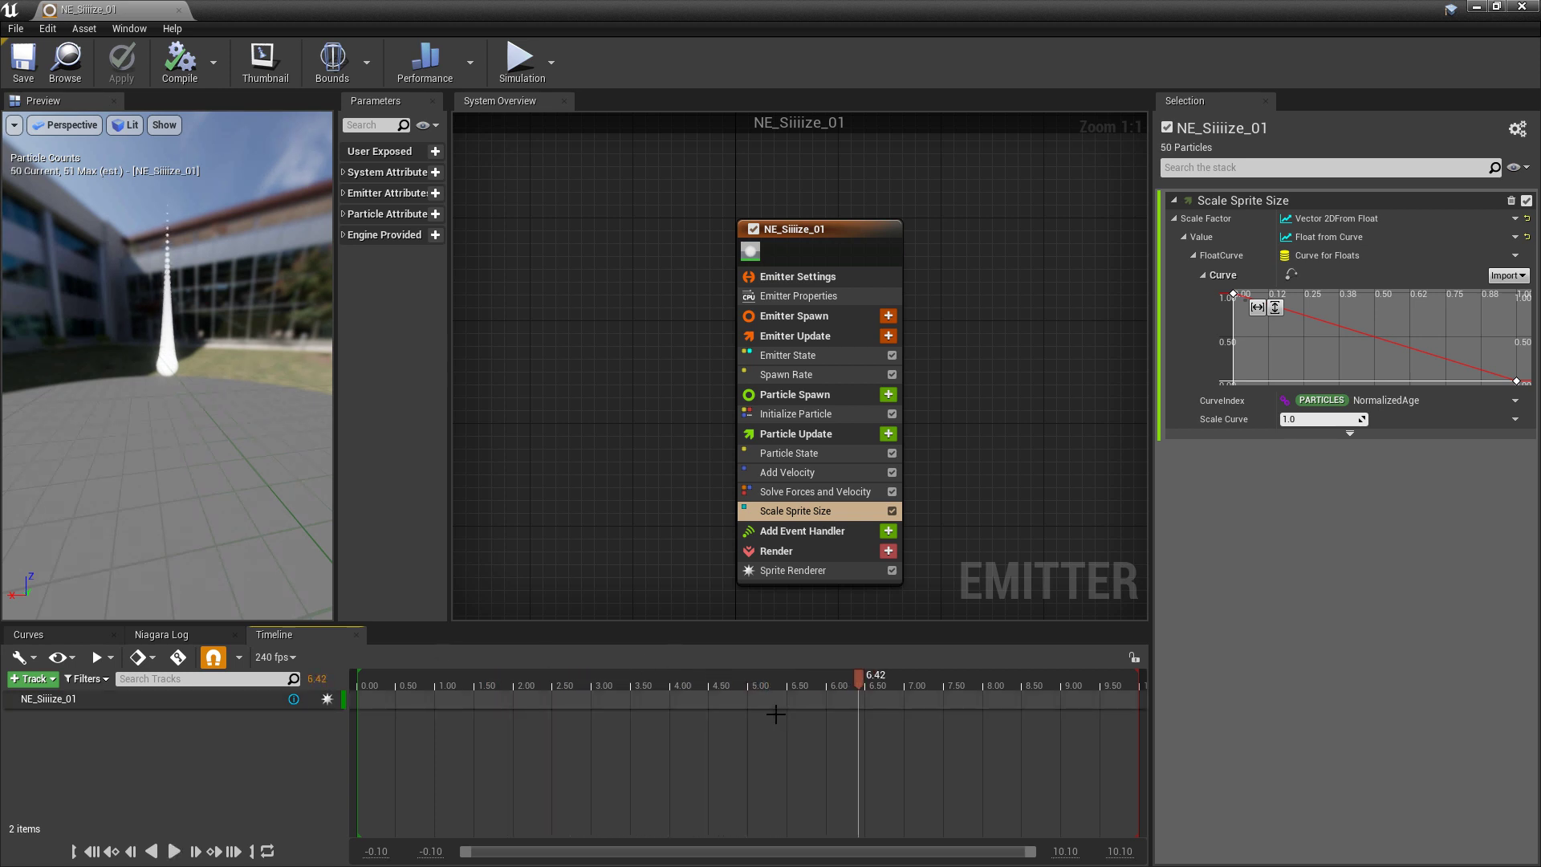
pyautogui.rightClick(1355, 328)
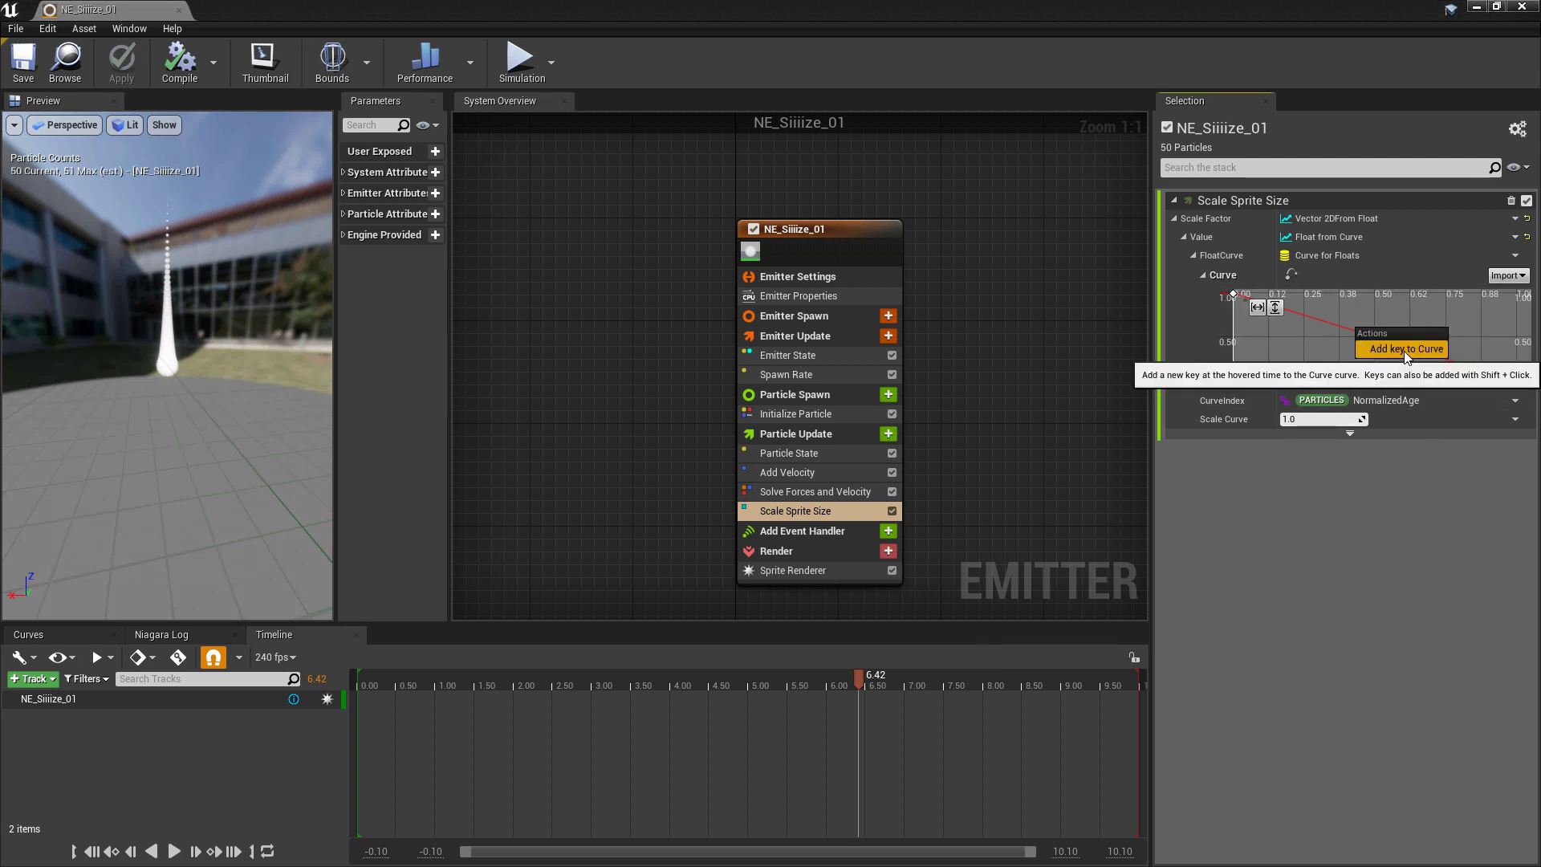
pyautogui.click(1404, 350)
pyautogui.rightClick(1417, 348)
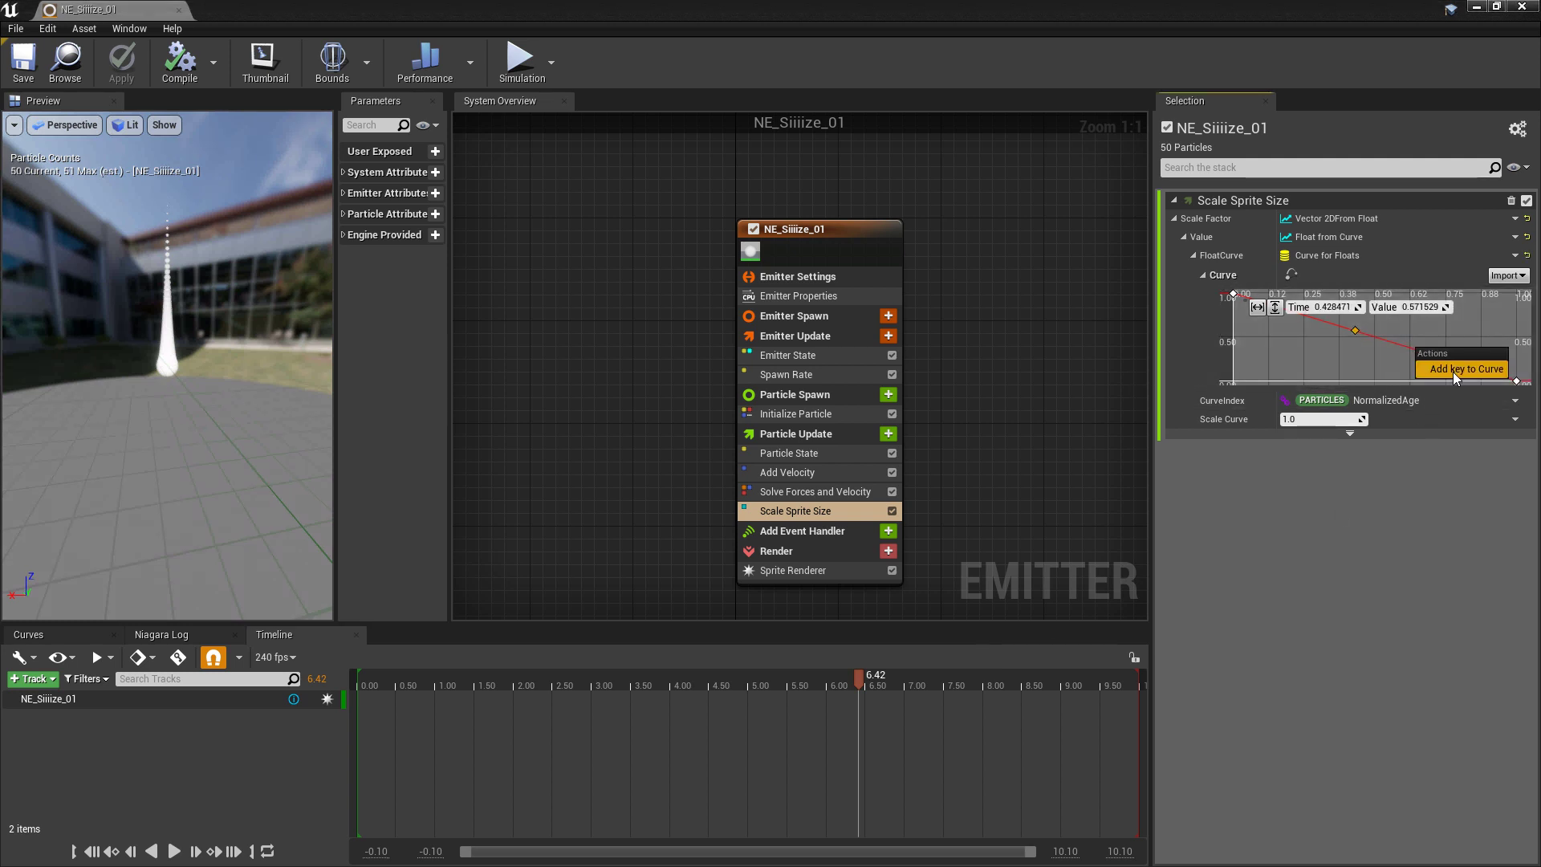
pyautogui.click(1456, 372)
pyautogui.moveTo(1355, 330); pyautogui.dragTo(1322, 380)
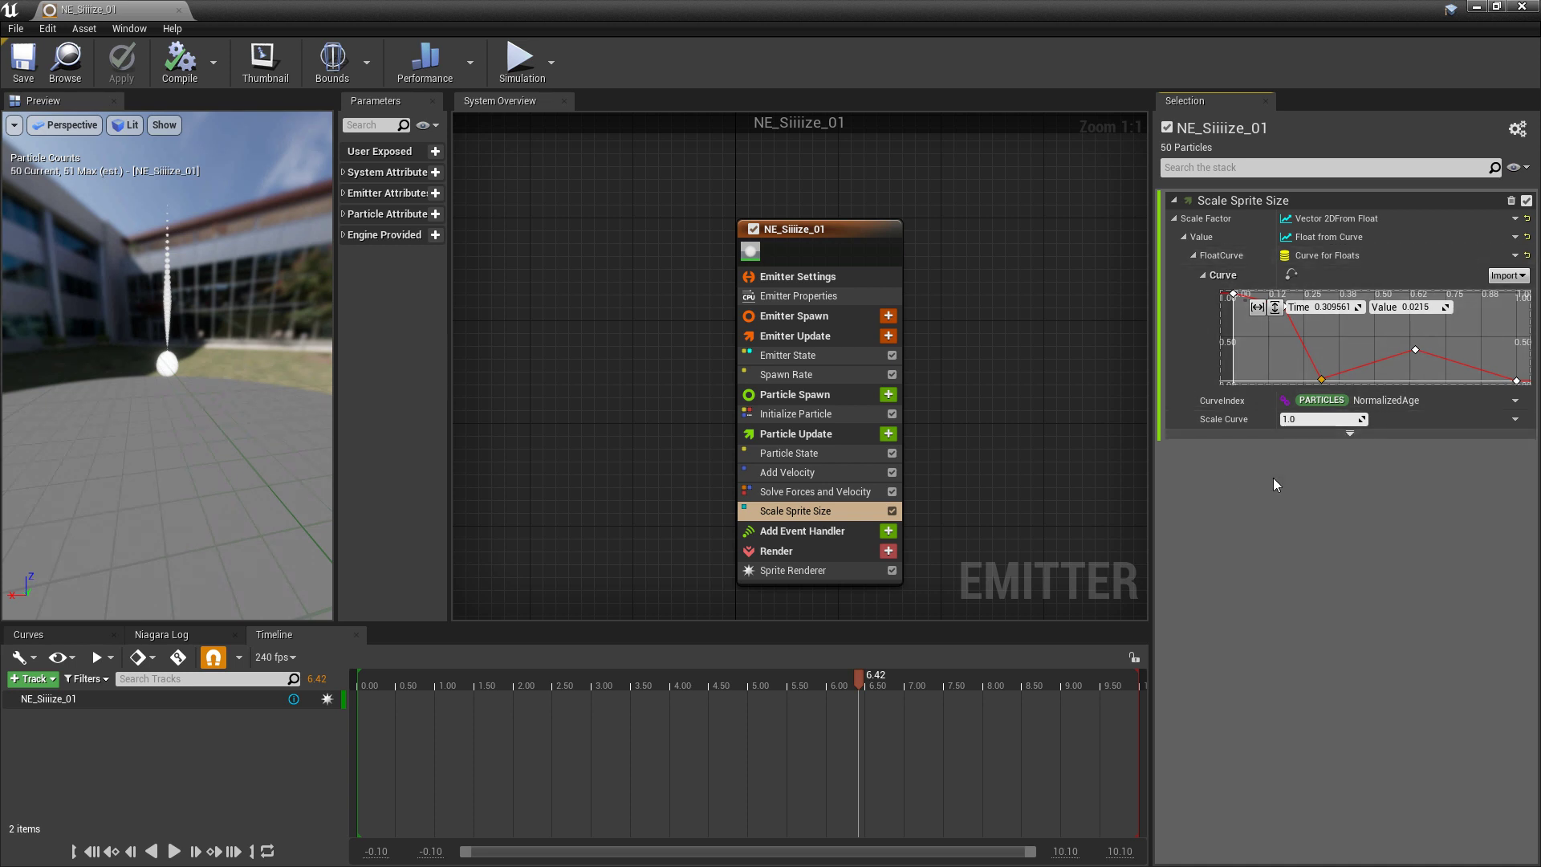
# - Try Scale Curve multipliers of 2.0, 10 and 0.5, then settle on 0.25
pyautogui.click(1309, 419)
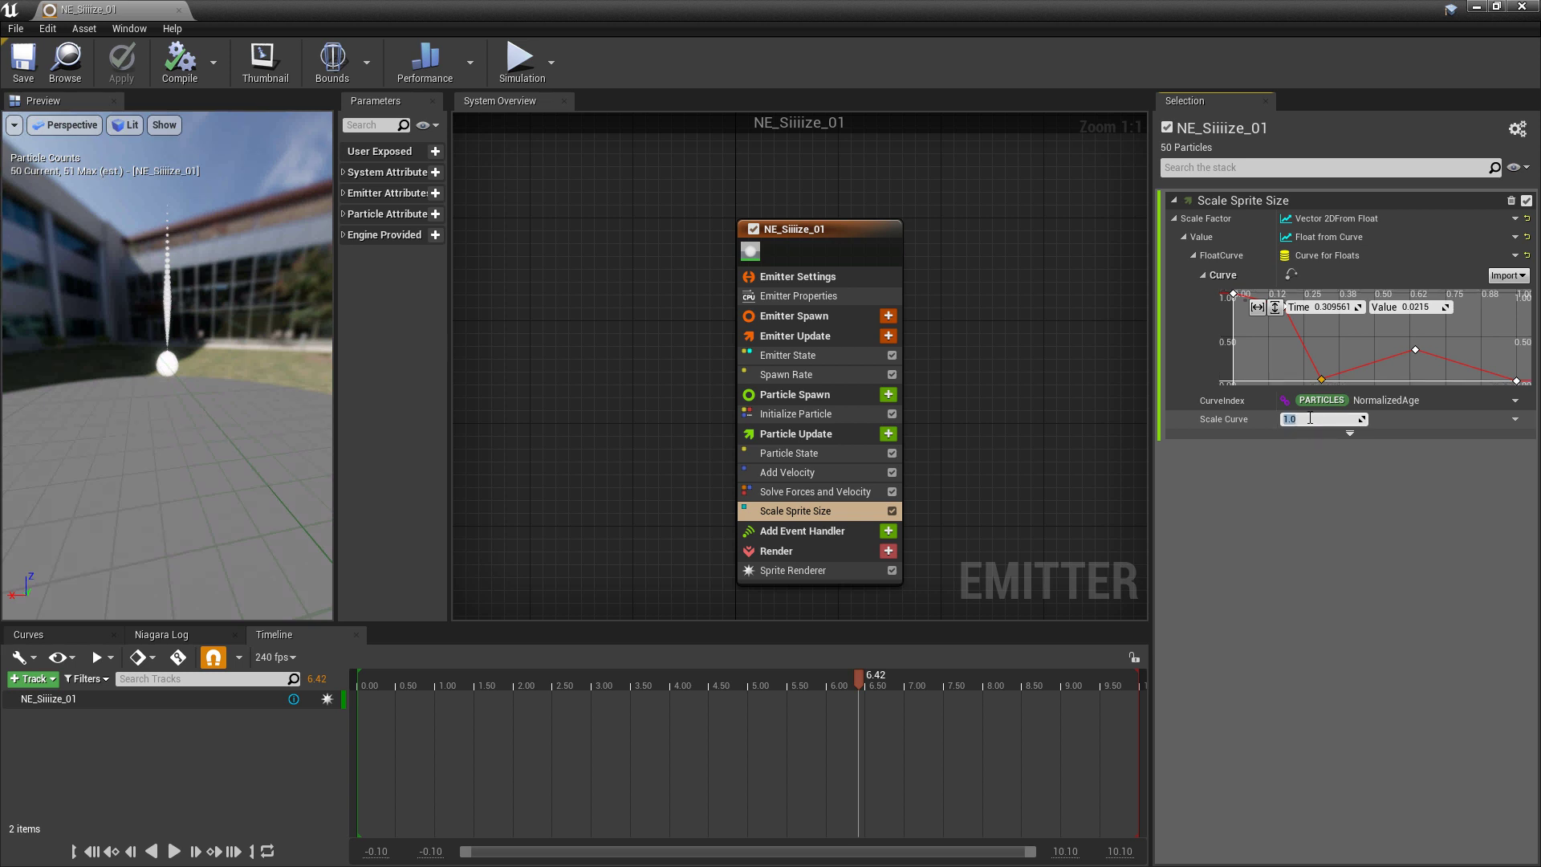
pyautogui.write('2.0')
pyautogui.press('Return')
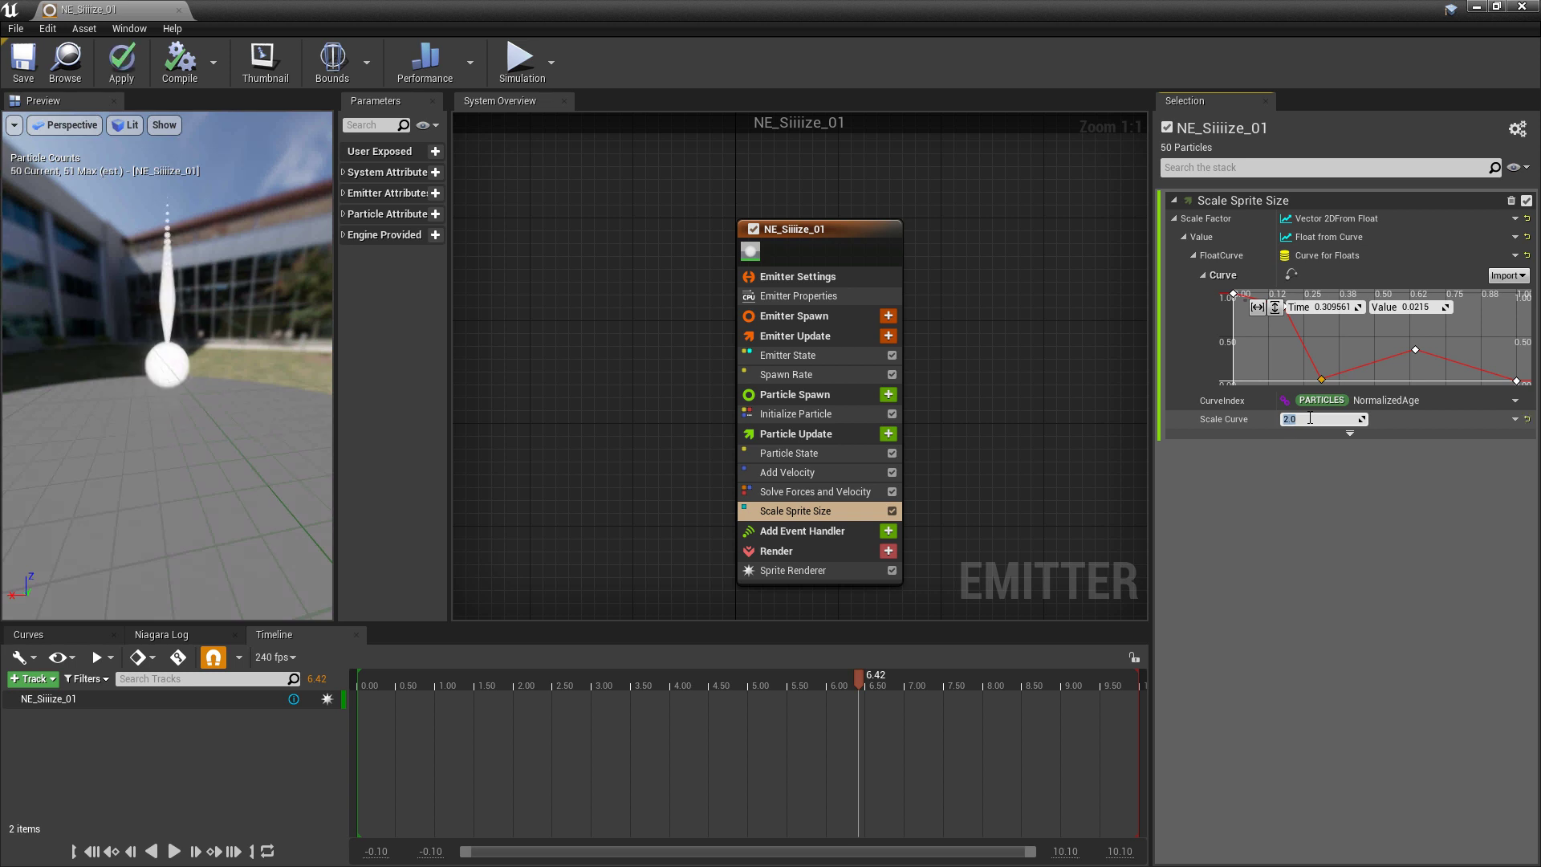
pyautogui.write('10')
pyautogui.press('Return')
pyautogui.write('0.5')
pyautogui.press('Return')
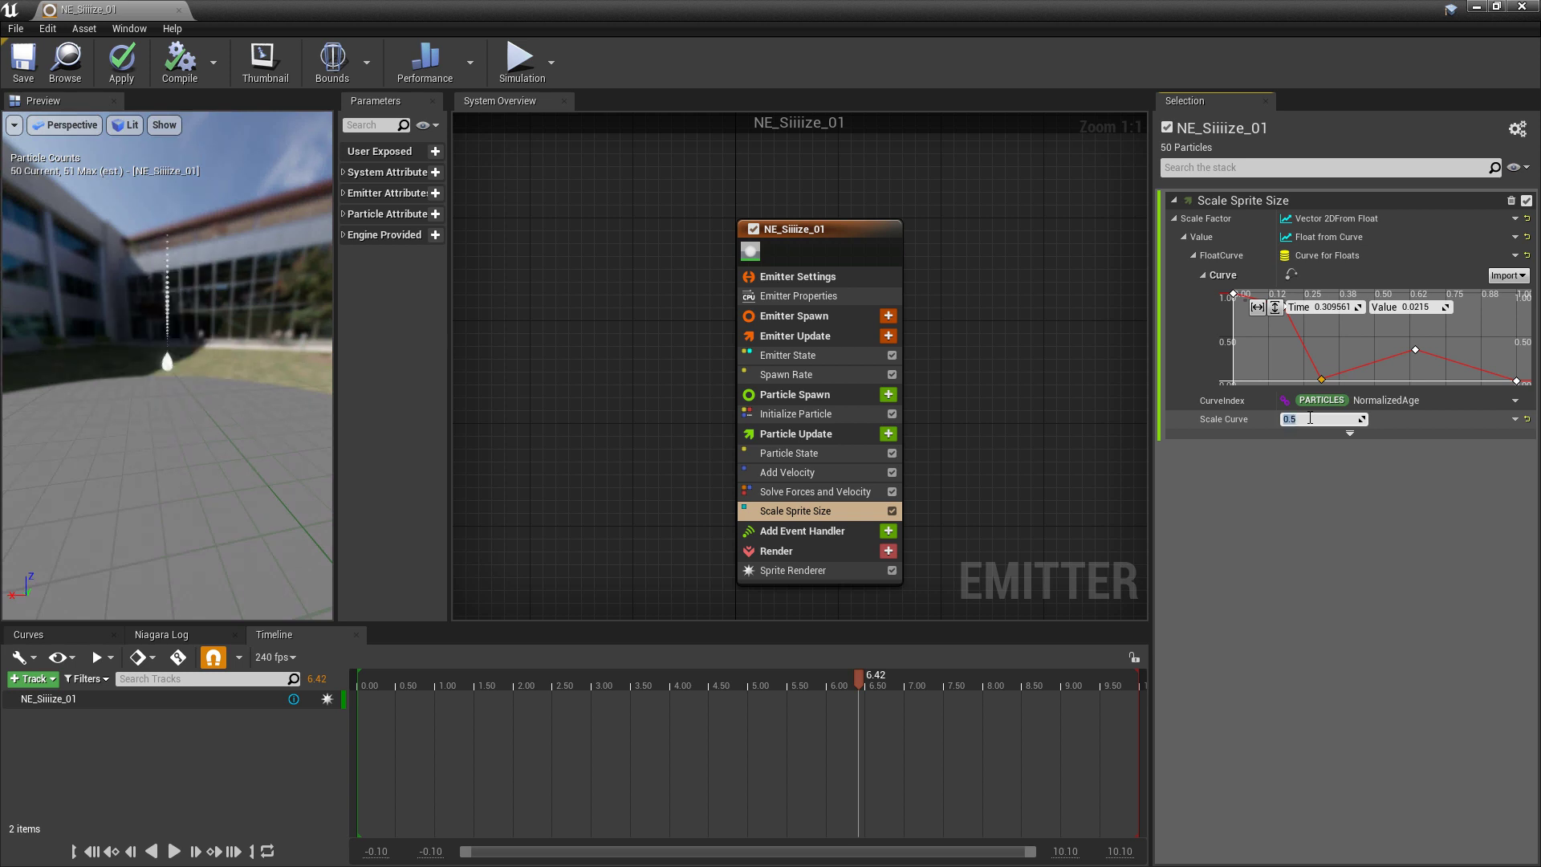
pyautogui.write('0.25')
pyautogui.press('Return')
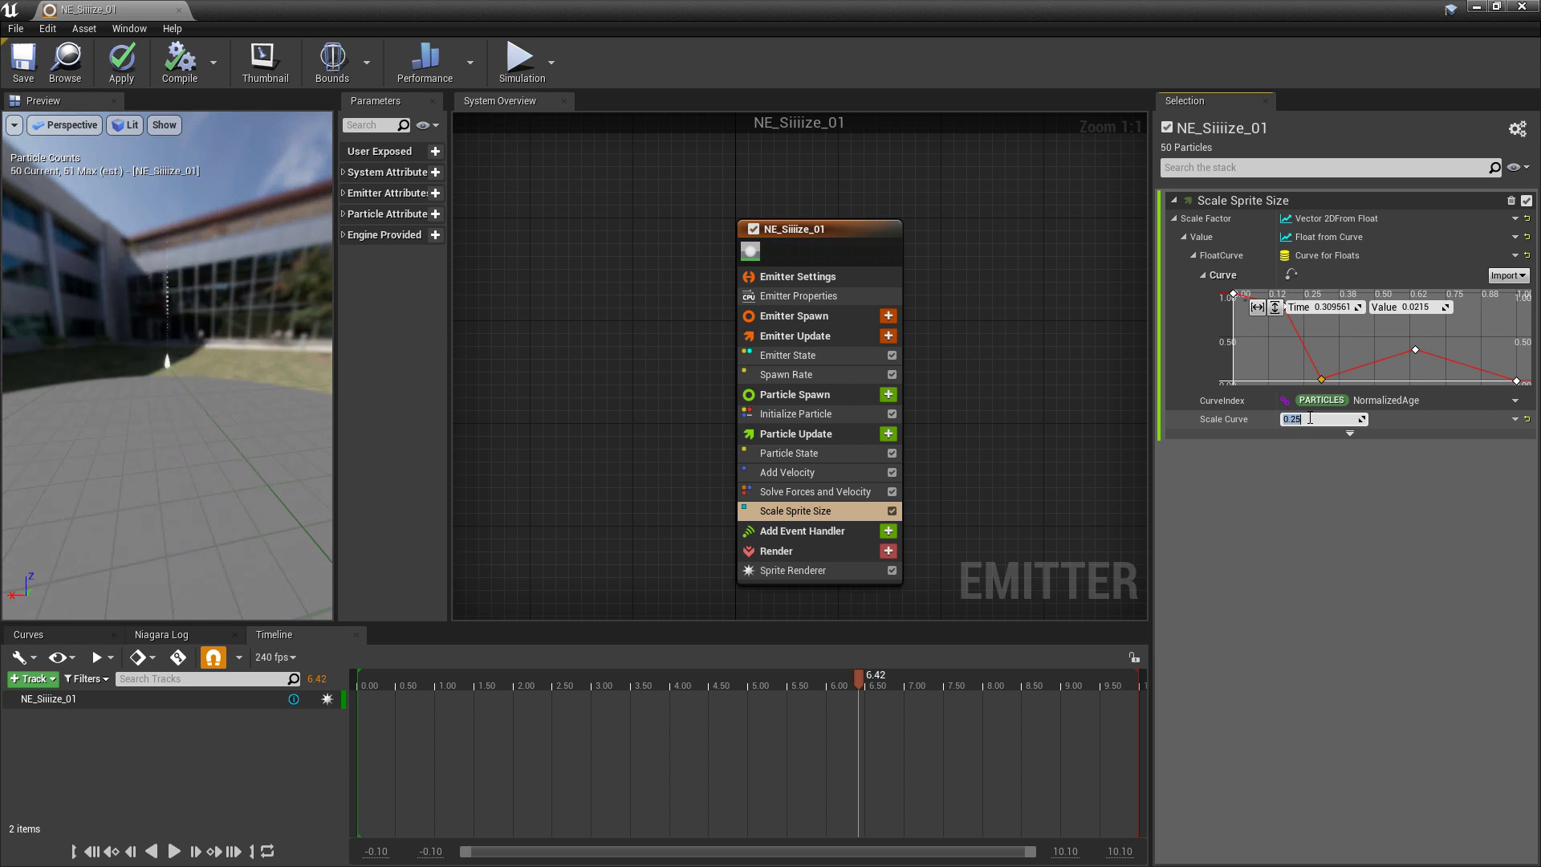